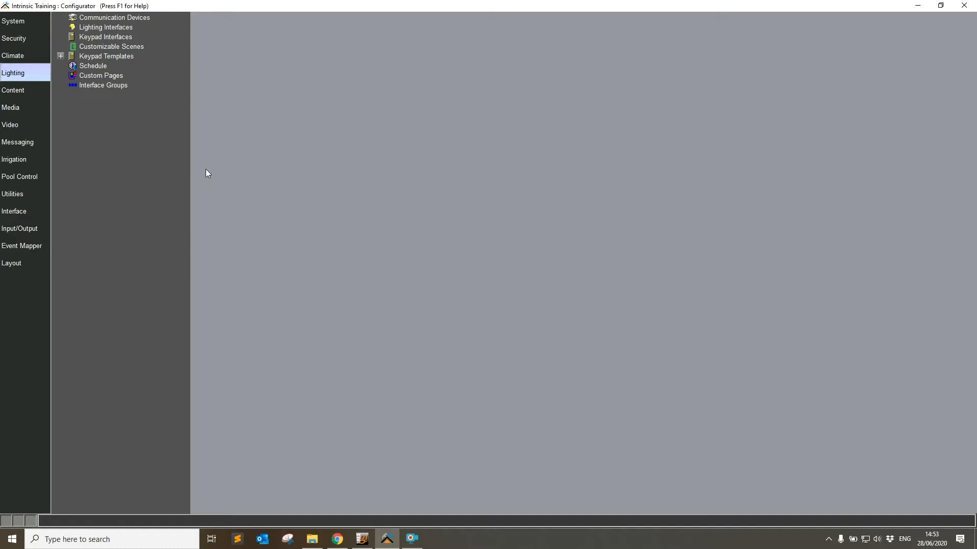
Step: Add a new lighting interface using the >IntrinsicDev Hayward Pool ProLogic driver and accept the unsupported driver notice
left_click(119, 39)
right_click(101, 29)
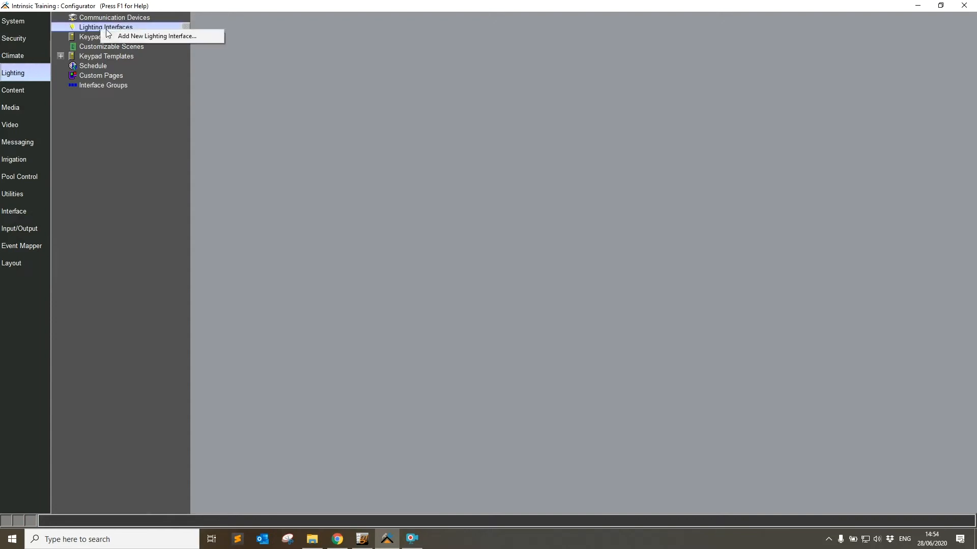
left_click(195, 35)
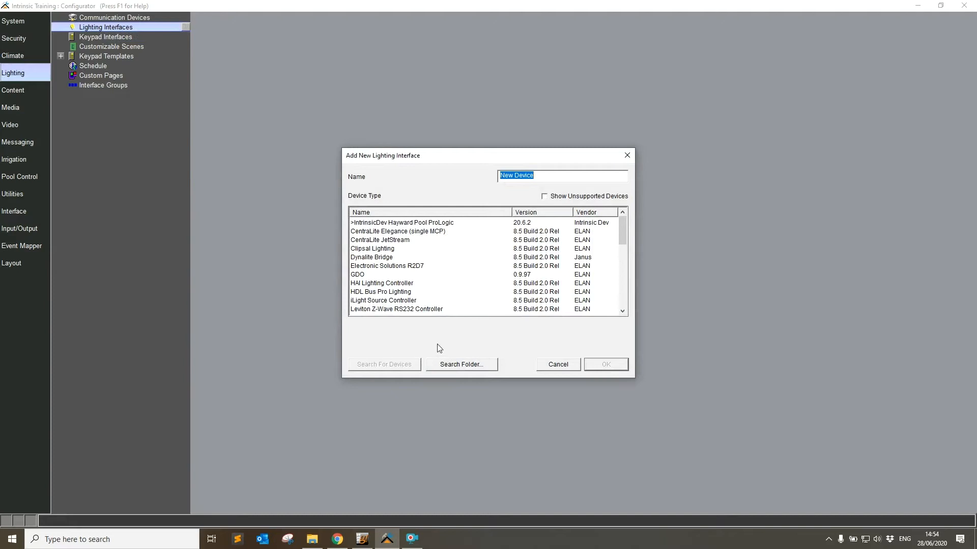
left_click(416, 223)
left_click(603, 366)
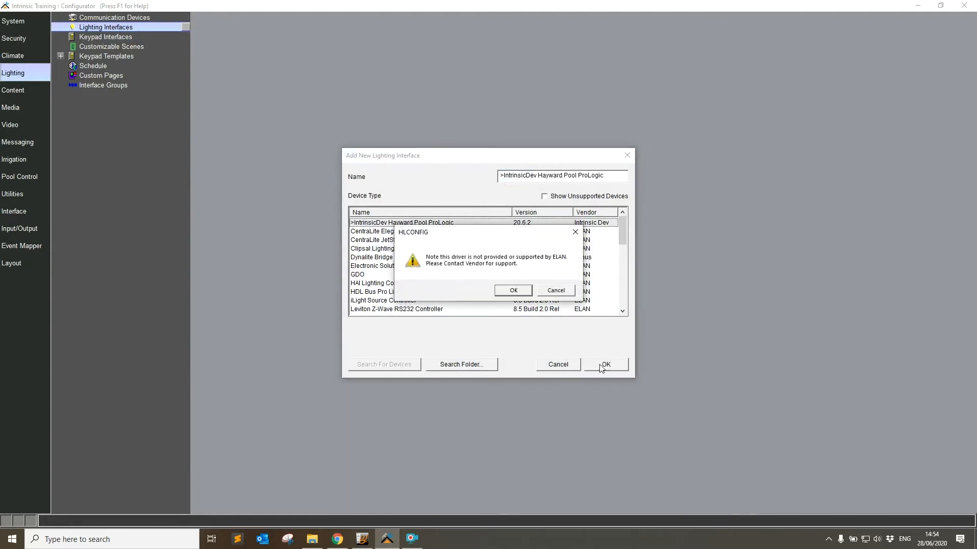
left_click(513, 291)
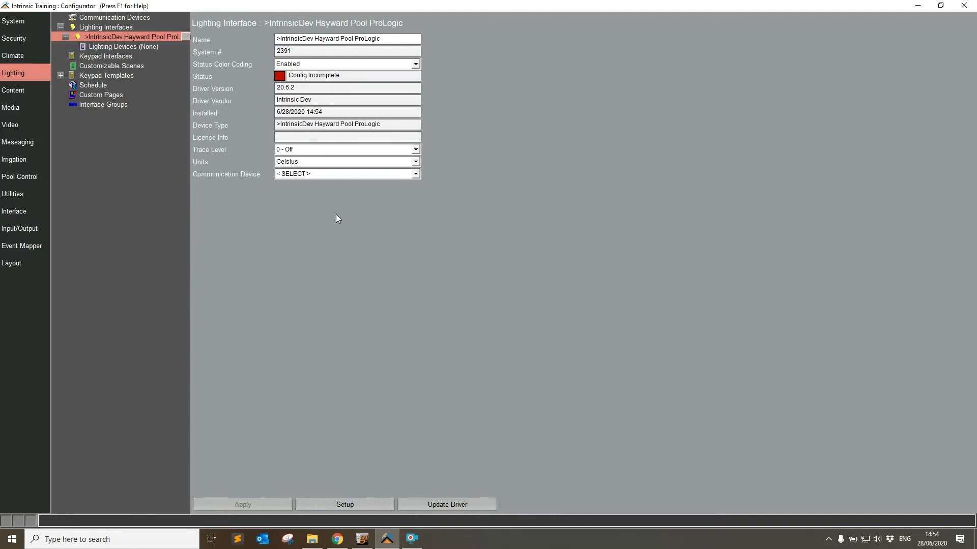
Step: Add a lighting communication device with the Standard Connection type, Serial Port hardware and COM port RS232 1
left_click(345, 176)
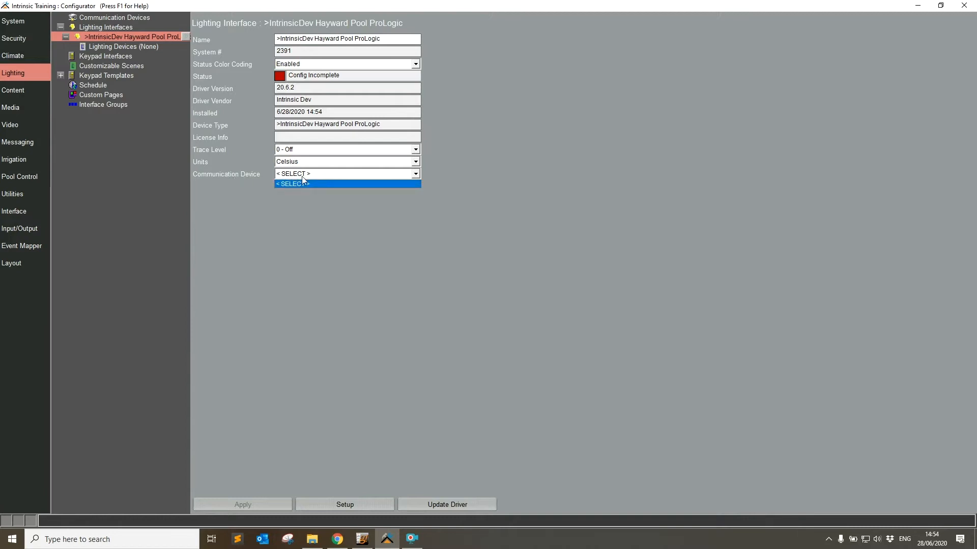
left_click(316, 195)
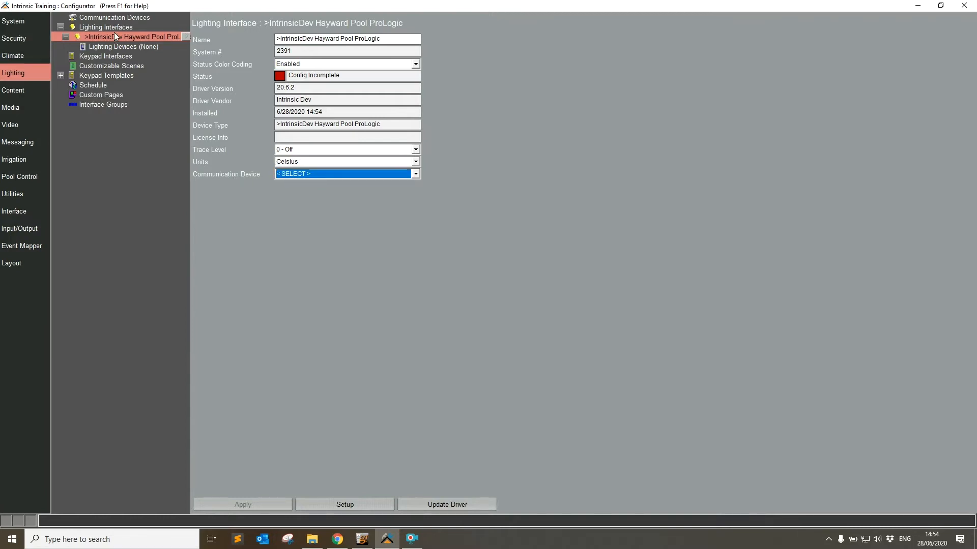
right_click(115, 19)
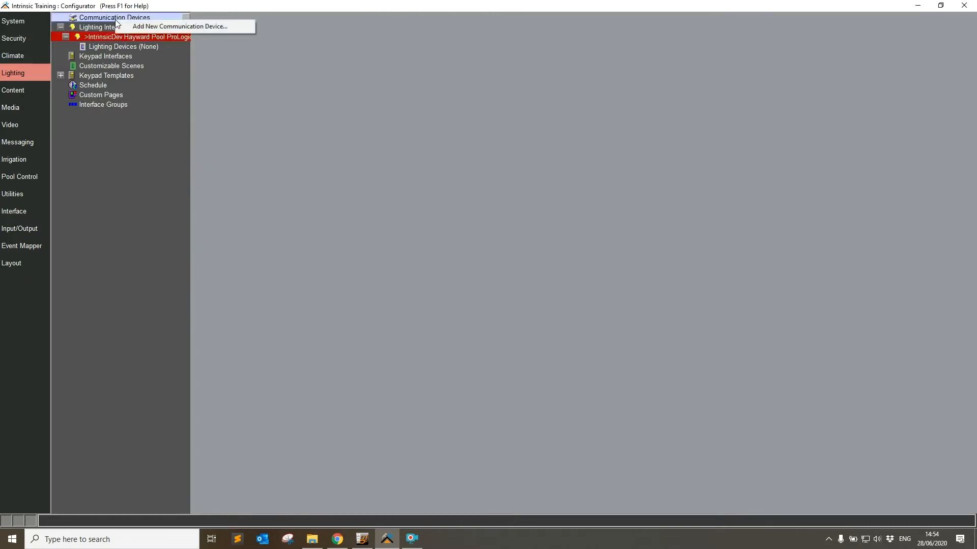
left_click(166, 27)
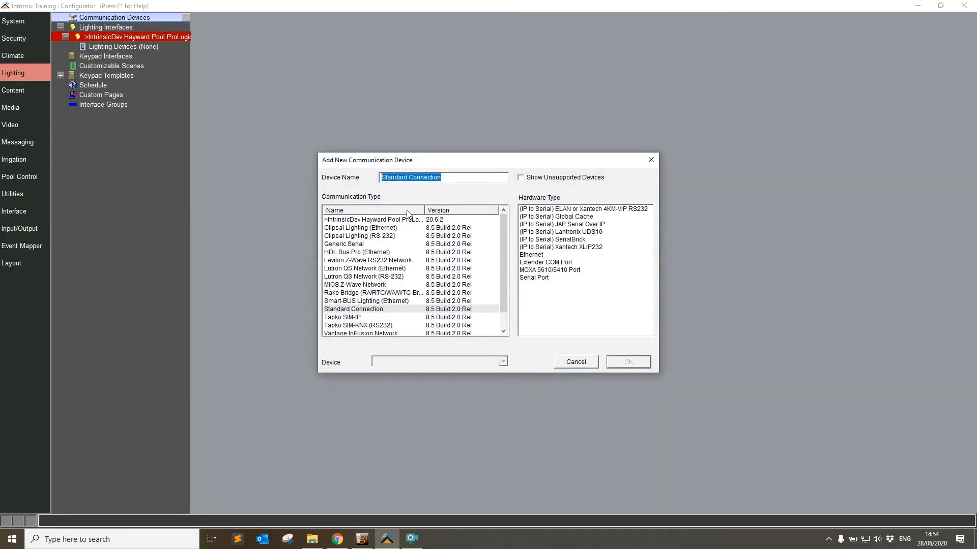
left_click(362, 309)
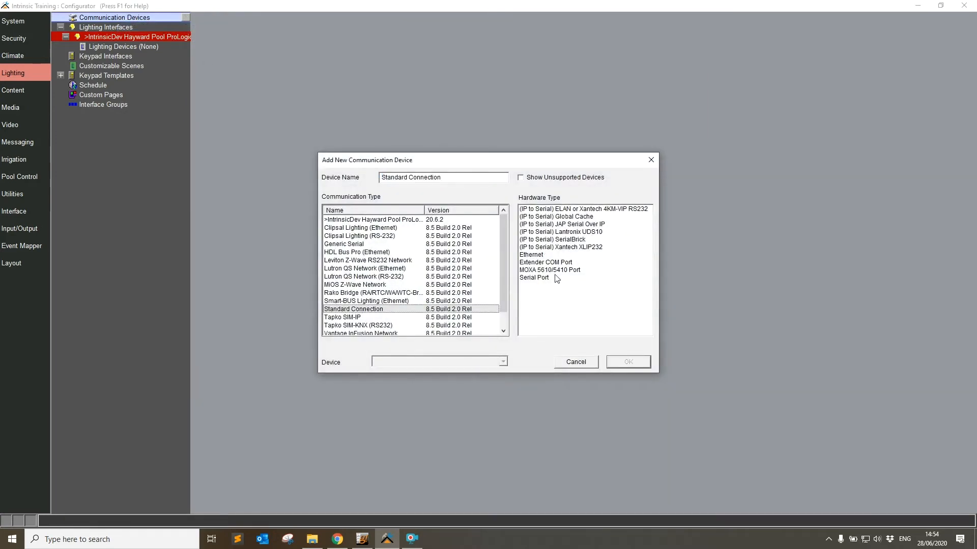
left_click(539, 277)
left_click(388, 367)
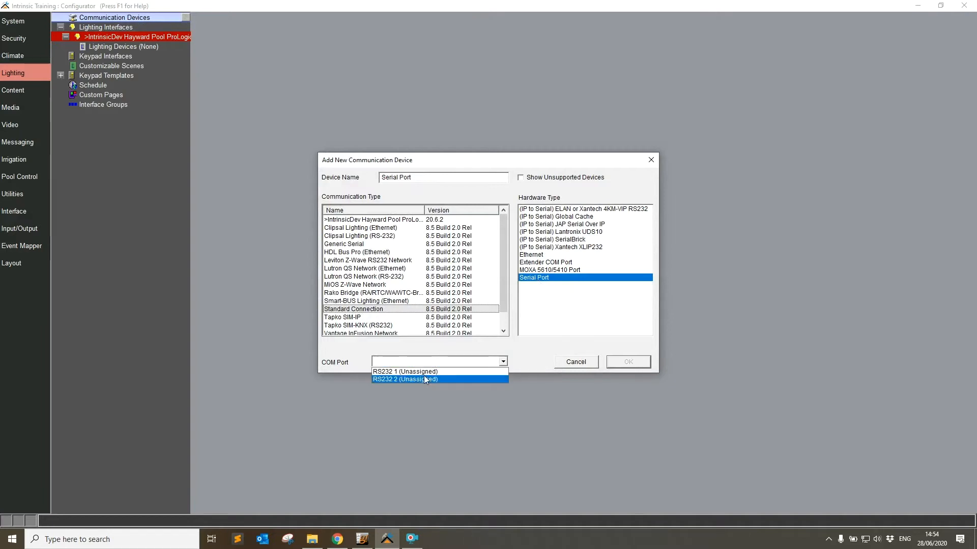
left_click(399, 372)
left_click(628, 363)
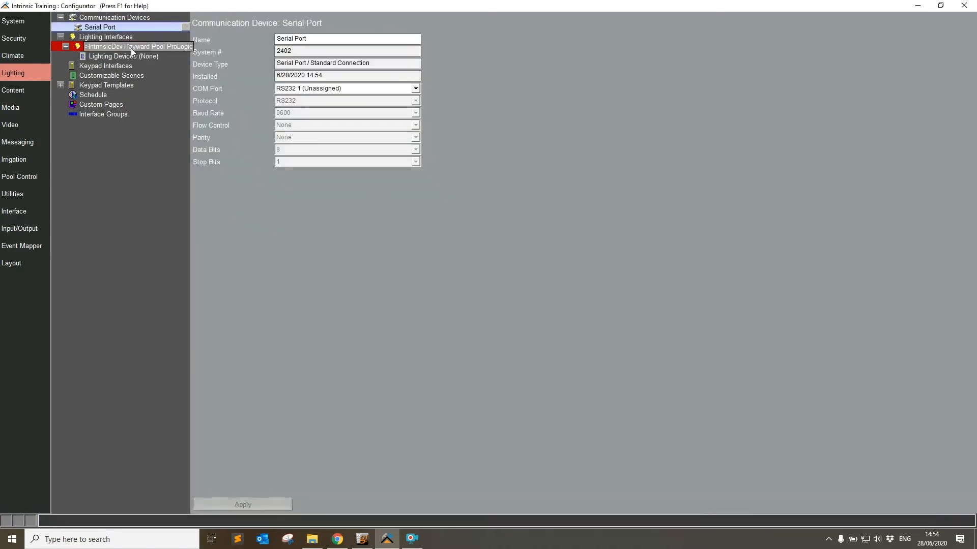
Step: Assign Serial Port as the Hayward Pool ProLogic interface's communication device and apply the change
left_click(130, 48)
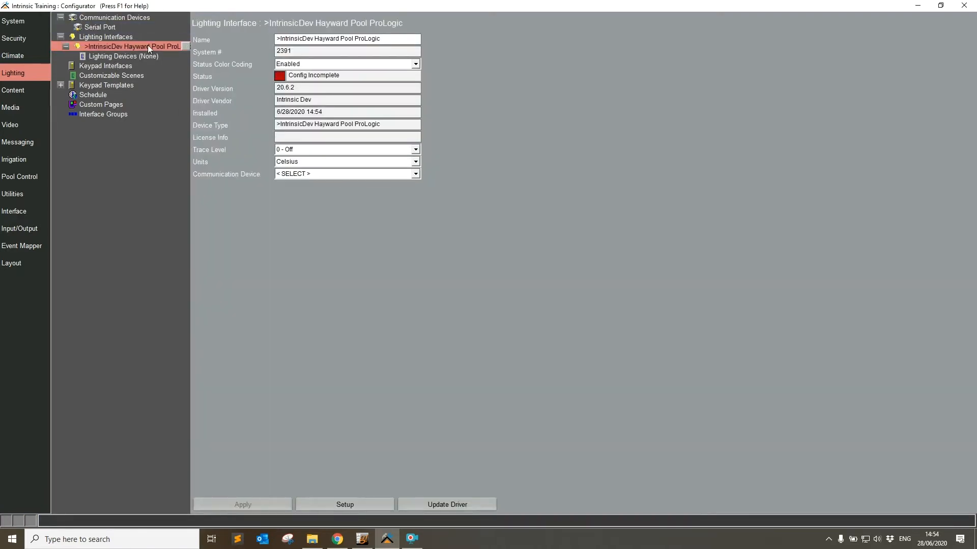
left_click(305, 175)
left_click(295, 193)
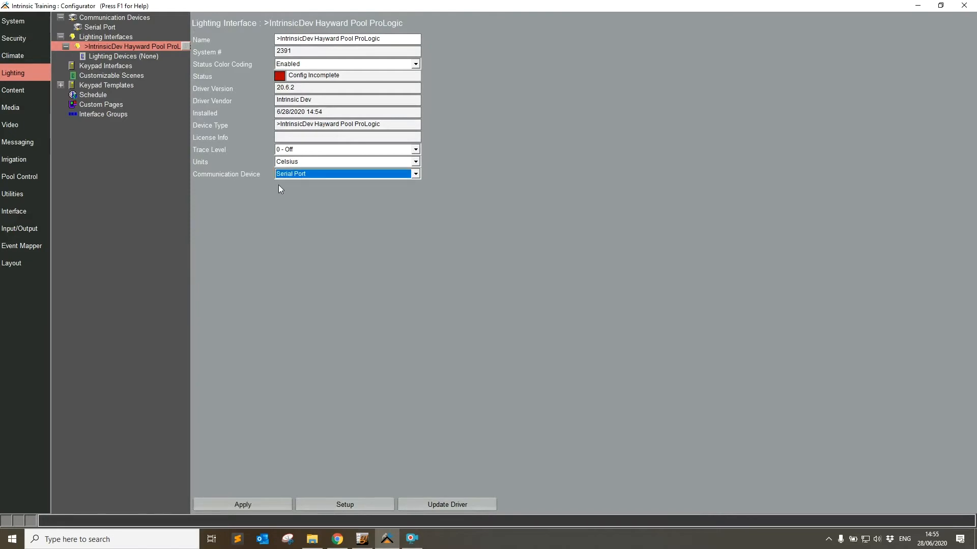
left_click(243, 503)
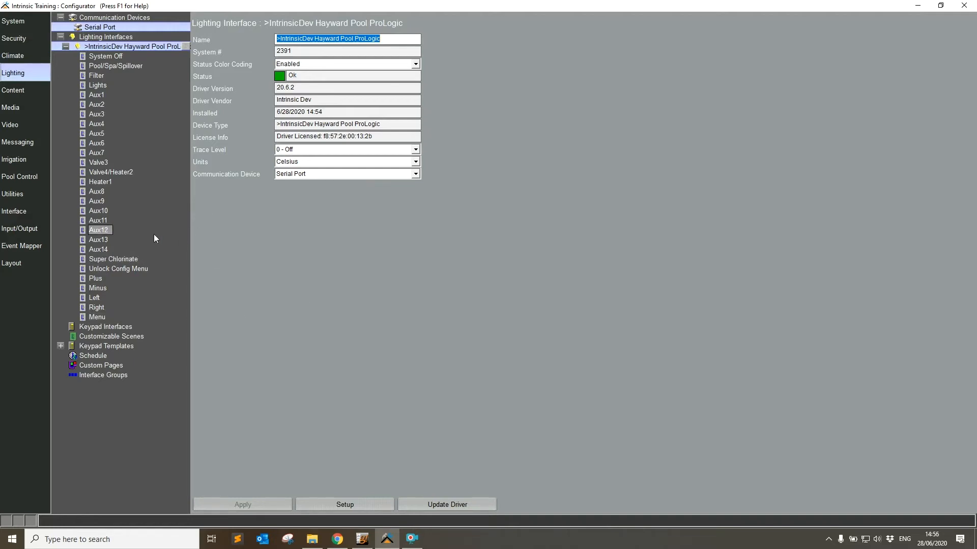
Step: Add a new touch screen home page named Pool without copying from an existing page
left_click(17, 214)
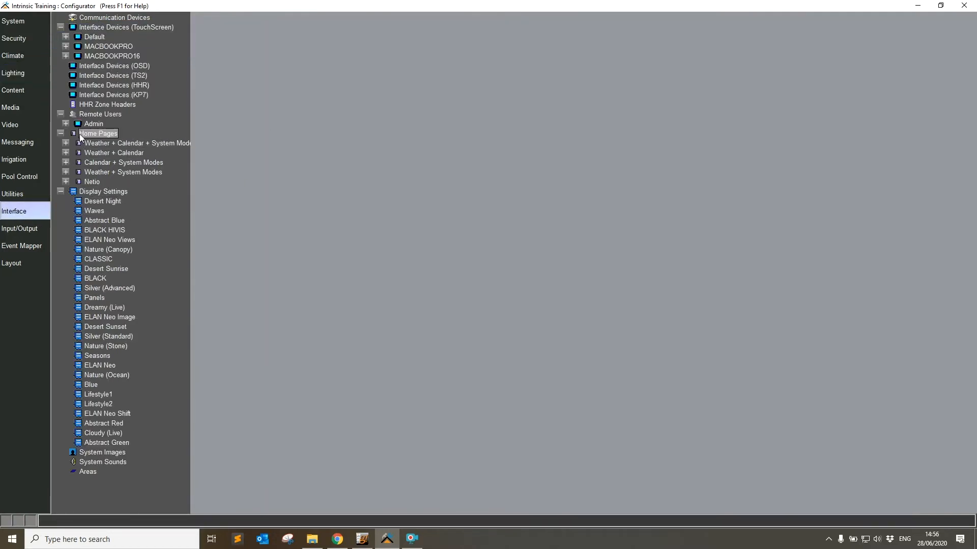
right_click(97, 135)
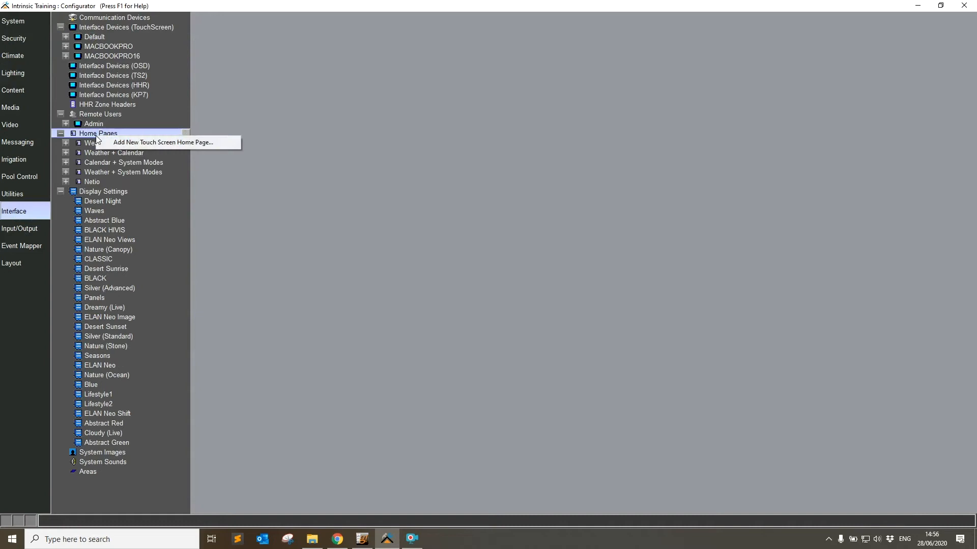
left_click(167, 144)
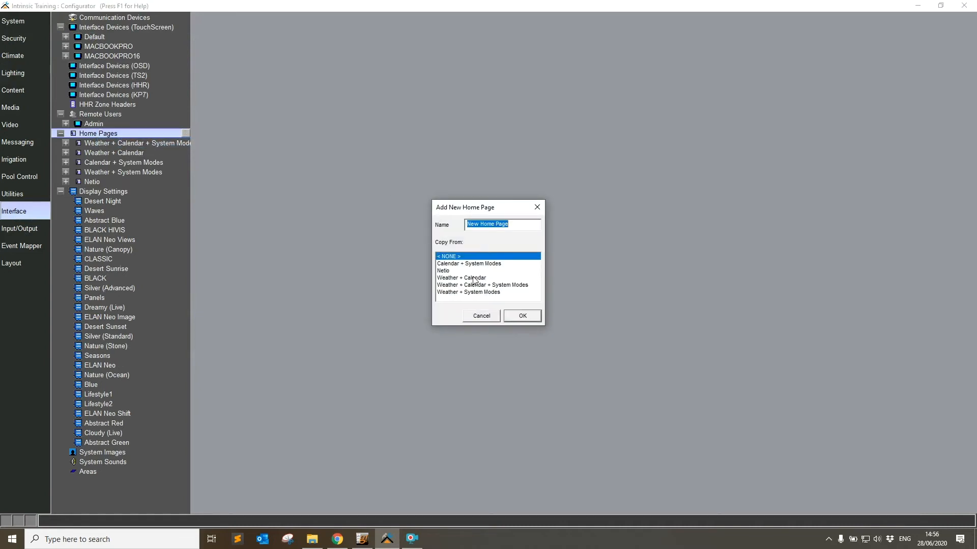
type("Pool")
key("Return")
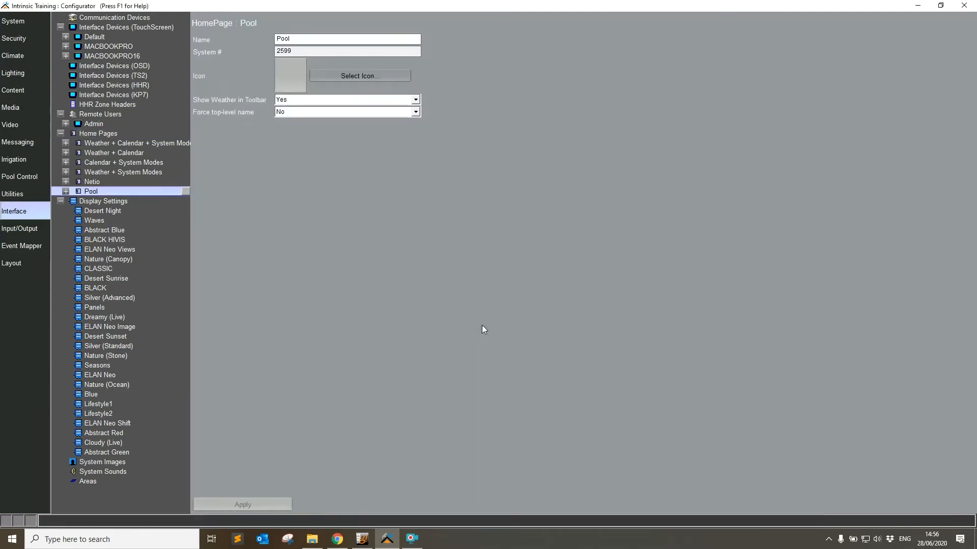
Step: Import the file Hayward Pool Pro Logic.EHP from the Desktop into the Pool home page
left_click(65, 192)
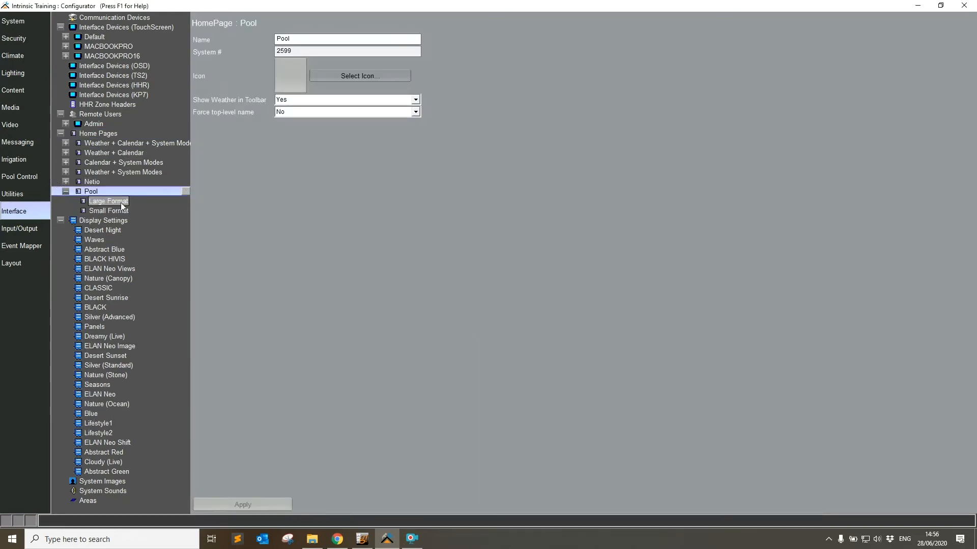
right_click(99, 192)
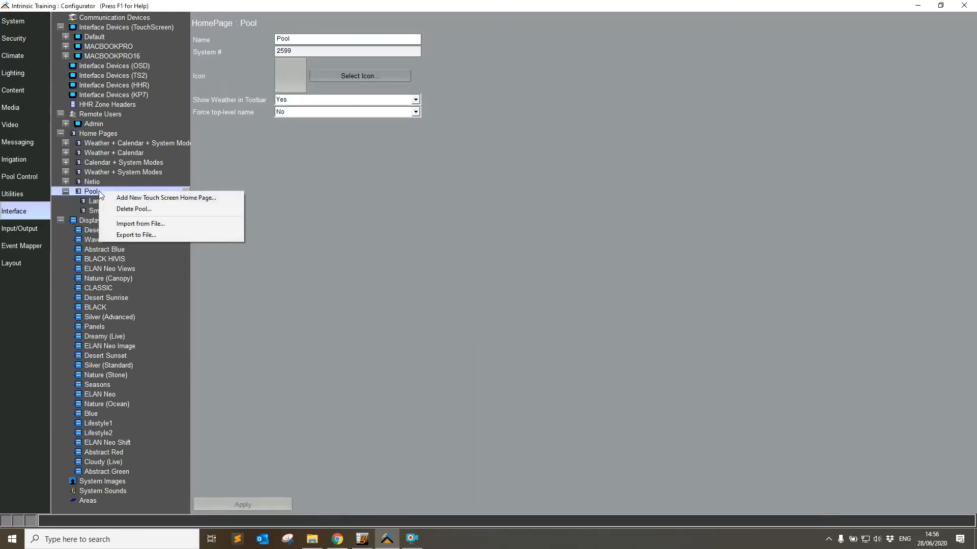
left_click(141, 224)
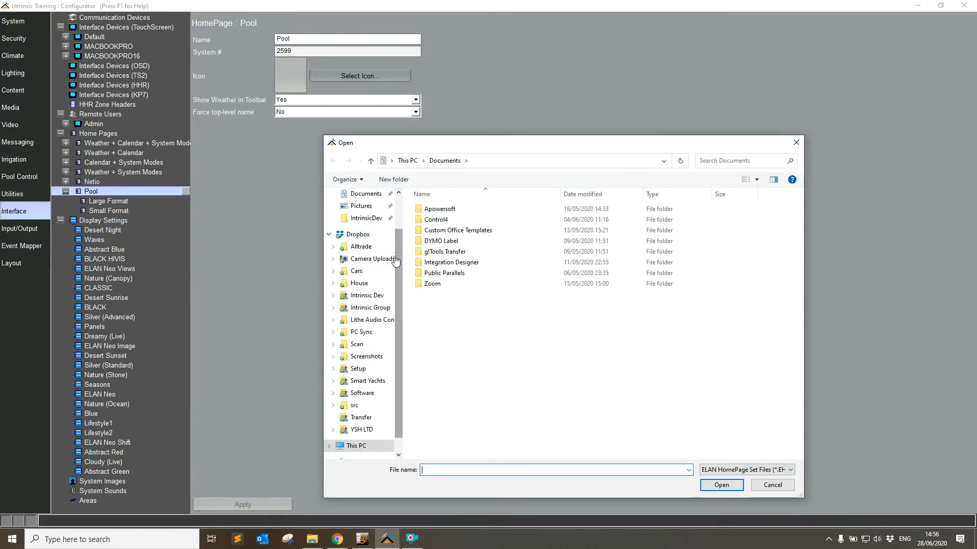
left_click_drag(397, 256, 399, 196)
left_click(359, 214)
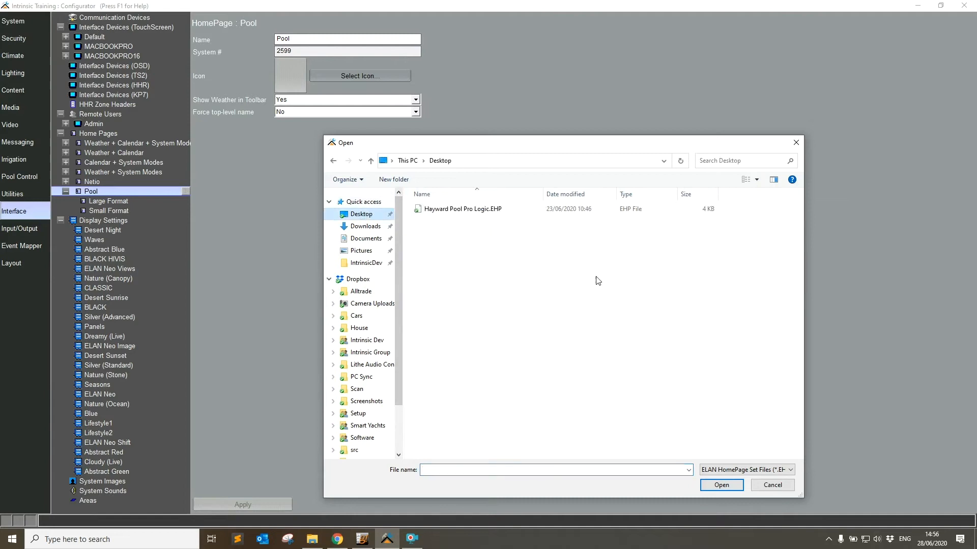
left_click(506, 211)
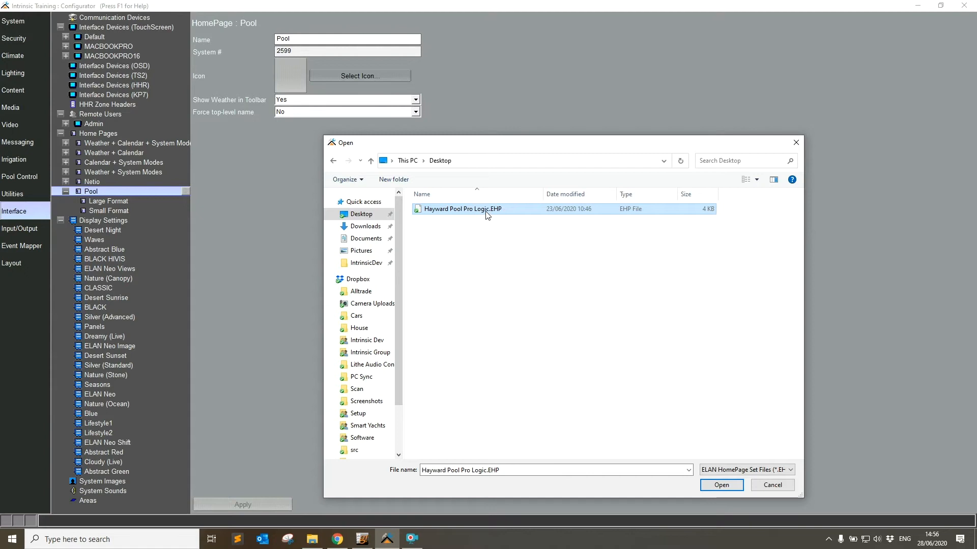
left_click(721, 485)
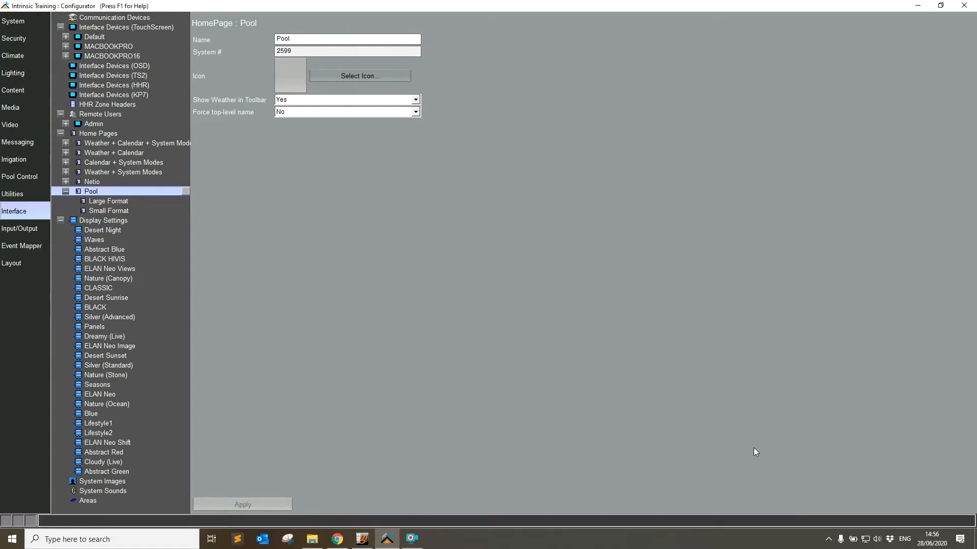
Step: In the Pool page's Large Format layout, connect the Pool Temp and Air Temp text fields to the matching Hayward Pool ProLogic feedbacks
left_click(138, 202)
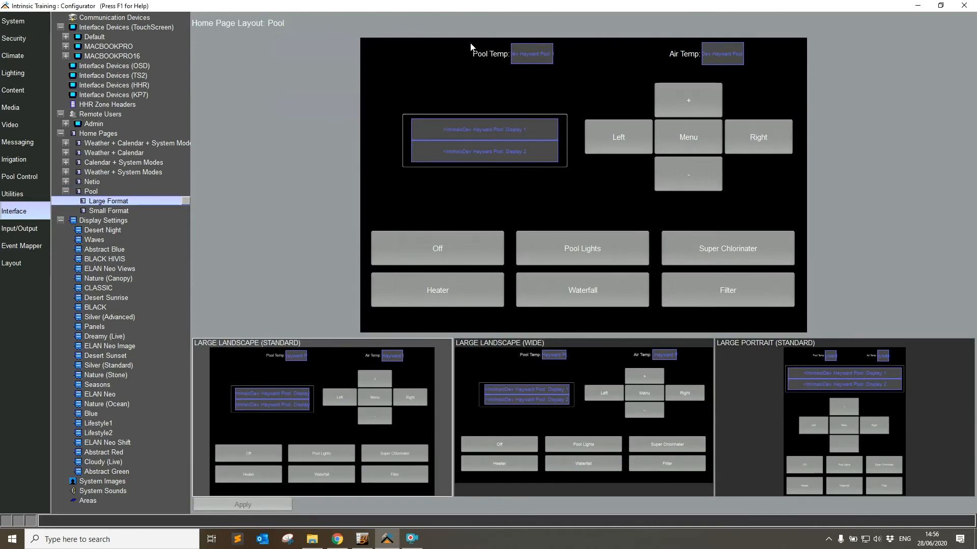
left_click(532, 54)
left_click_drag(131, 10, 322, 99)
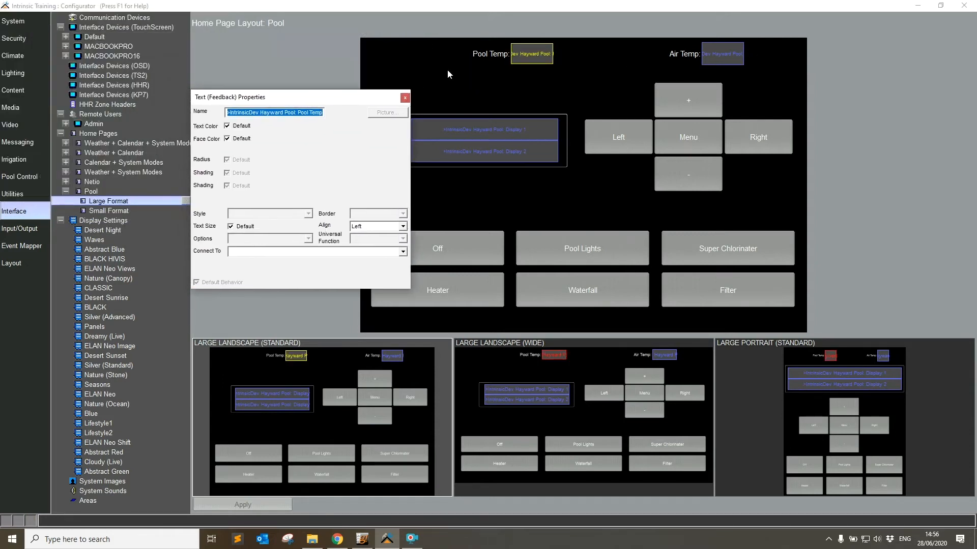
left_click(320, 252)
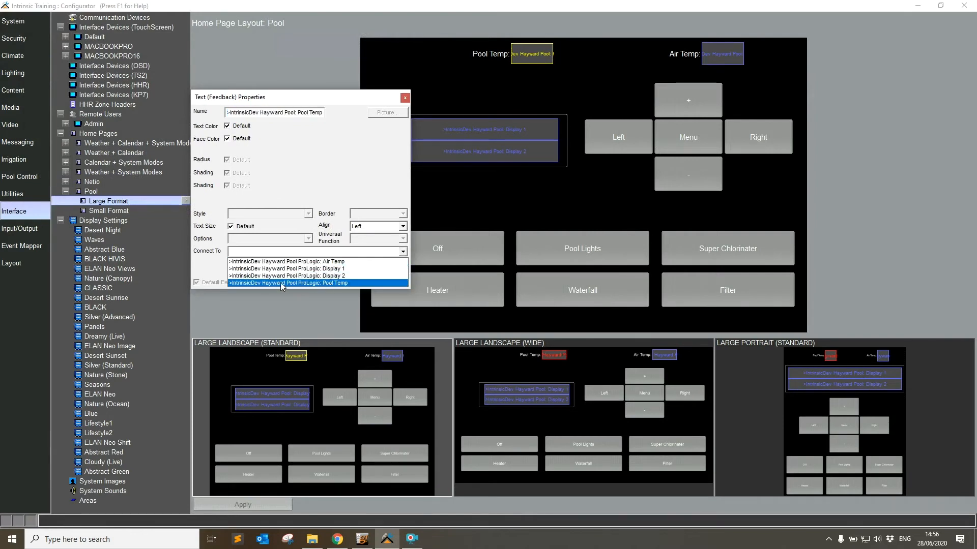
left_click(330, 283)
left_click(710, 56)
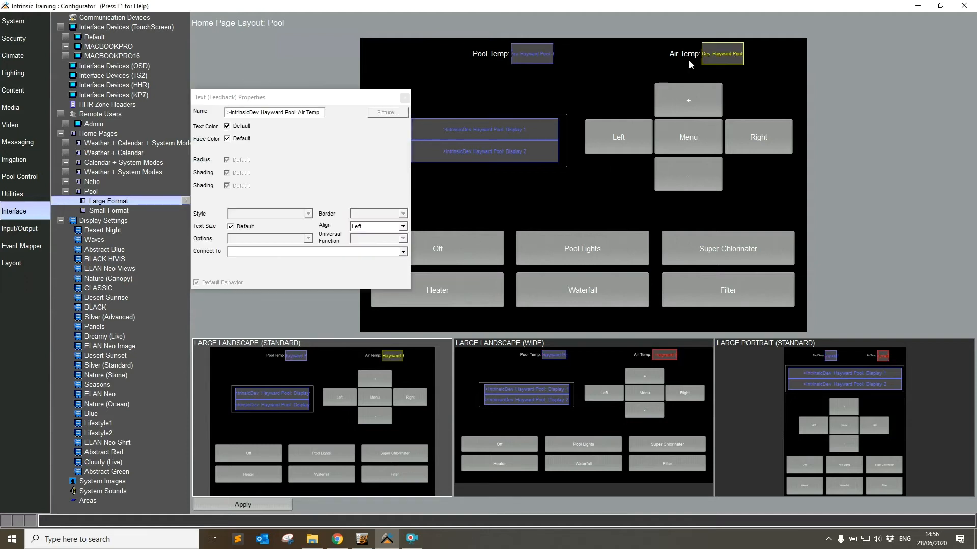
left_click(307, 252)
left_click(343, 269)
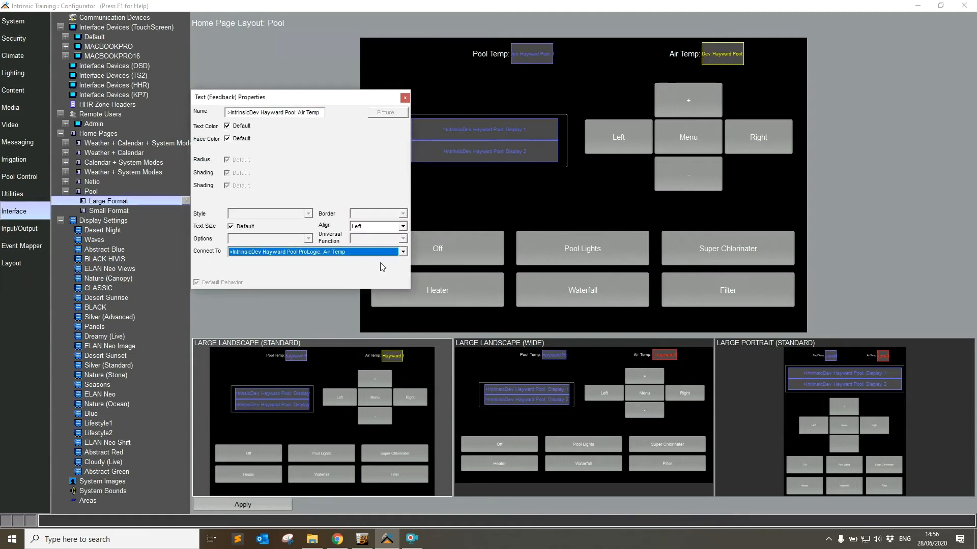
Step: Connect the two display text lines to the Hayward Pool ProLogic Display 1 and Display 2 feedbacks
left_click(514, 131)
left_click(324, 252)
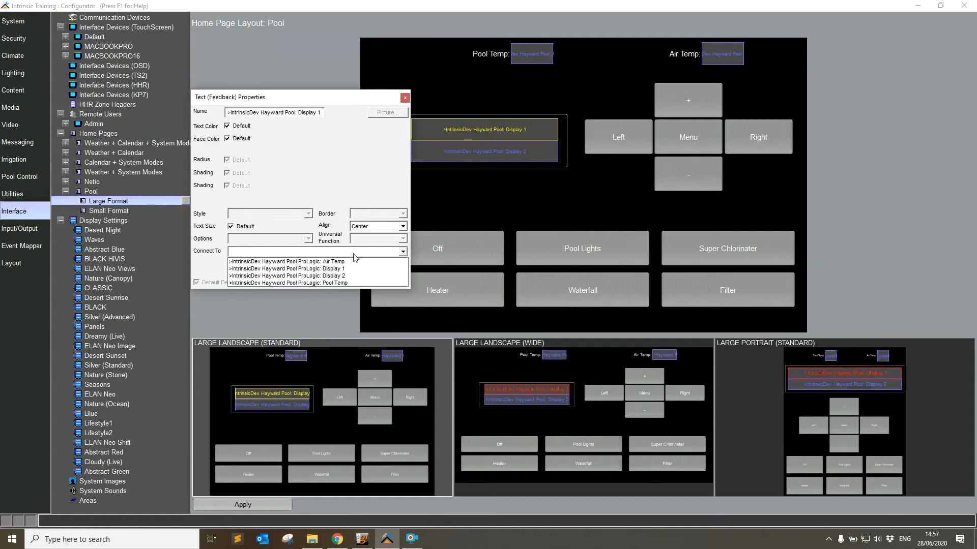
left_click(326, 263)
left_click(495, 154)
double_click(495, 154)
left_click(352, 254)
left_click(356, 273)
left_click(477, 192)
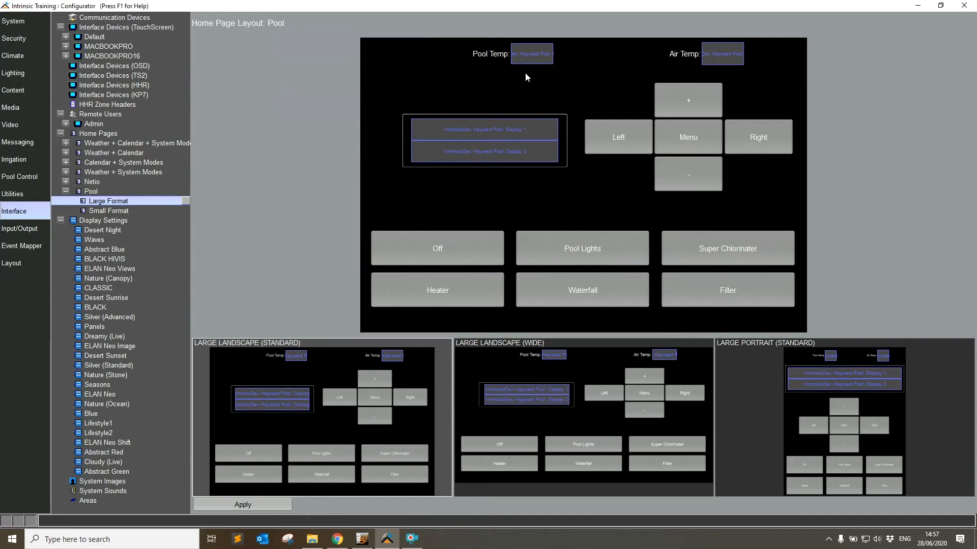
Step: Connect the + button of the Large Format layout to the Plus lighting device
left_click(704, 106)
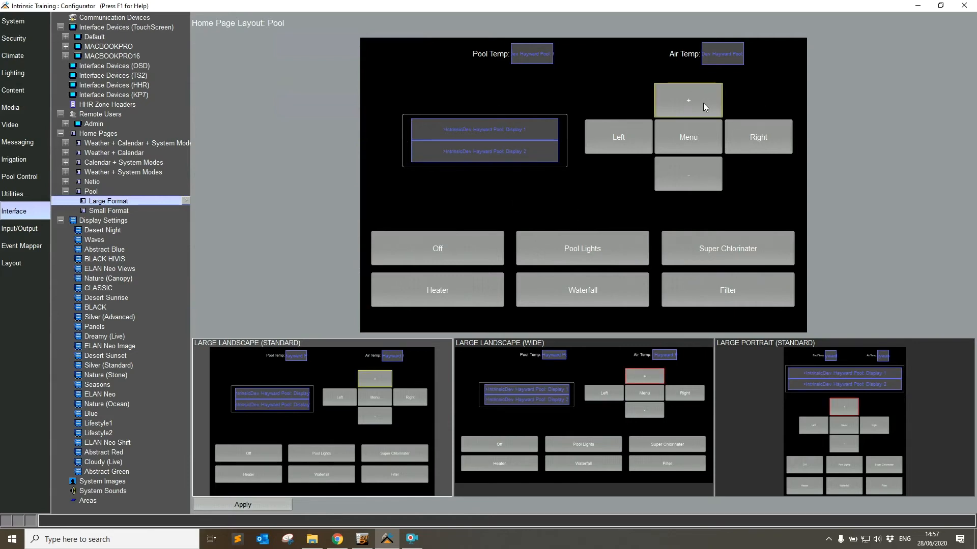
double_click(704, 105)
left_click(285, 252)
left_click_drag(403, 291, 405, 331)
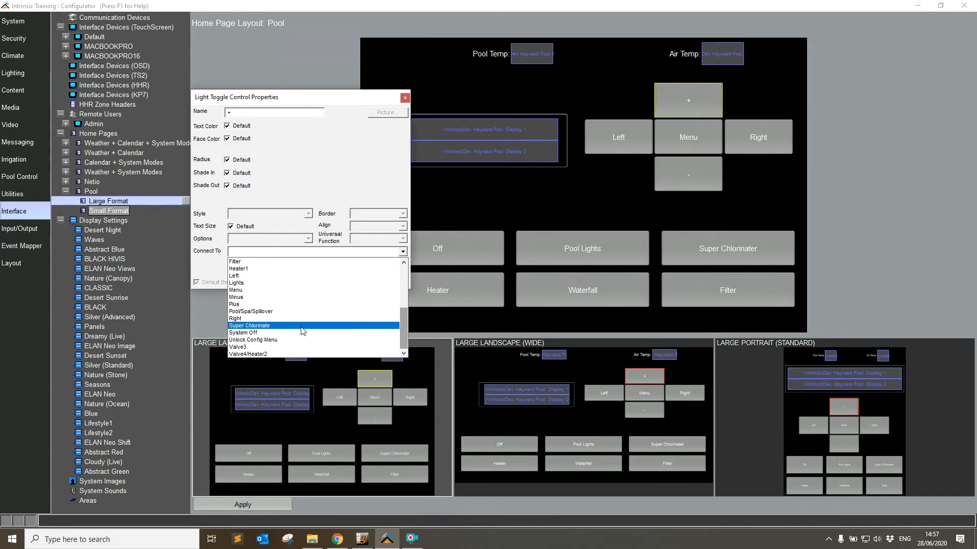
left_click(249, 304)
Step: Connect the - button below Menu to the Minus lighting device
double_click(674, 174)
left_click(285, 252)
scroll(311, 309, "down", 5)
left_click(247, 298)
Step: Connect the Left button of the Large Format layout to the Left lighting device
left_click(611, 141)
left_click(285, 251)
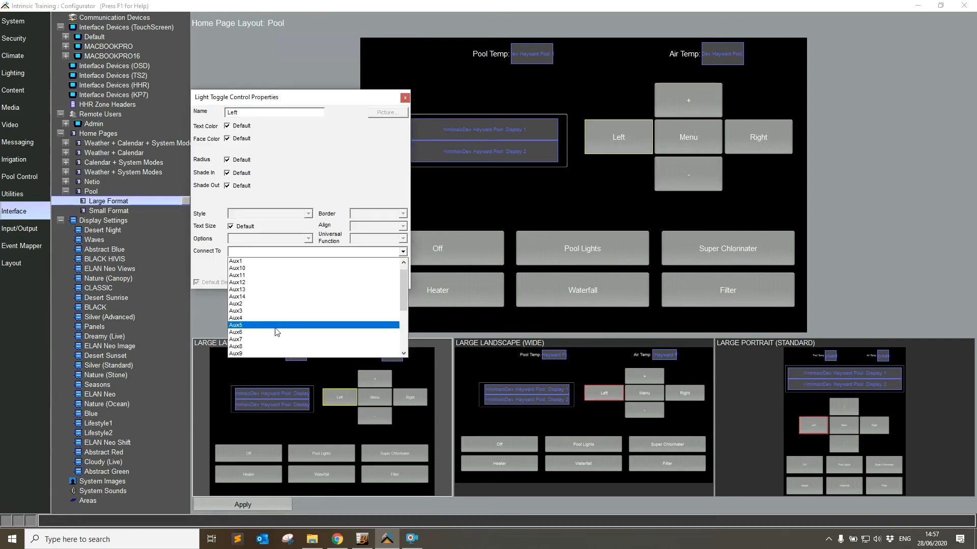
scroll(277, 332, "down", 5)
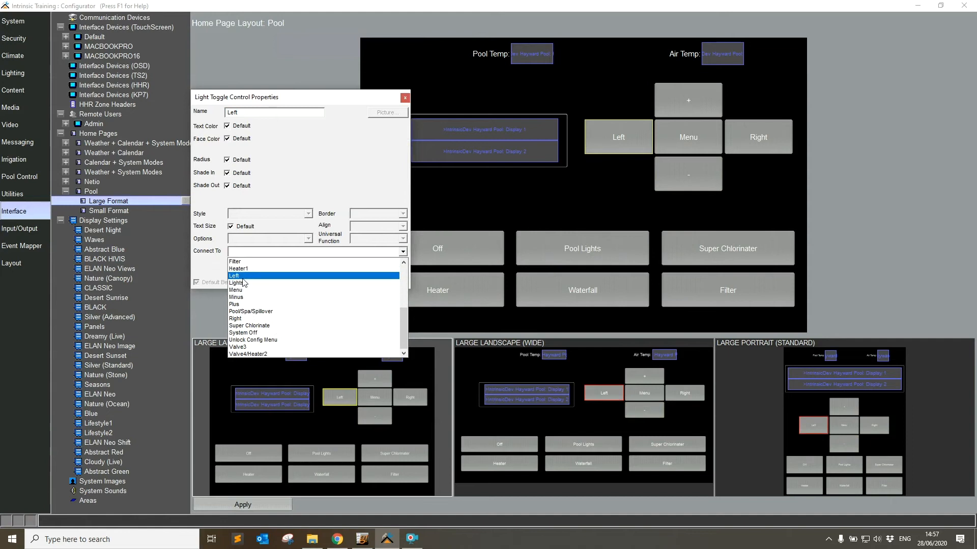
Step: Connect the Right button beside Menu to the Right lighting device and close its properties
left_click(727, 136)
left_click(728, 136)
left_click(257, 254)
scroll(277, 316, "down", 3)
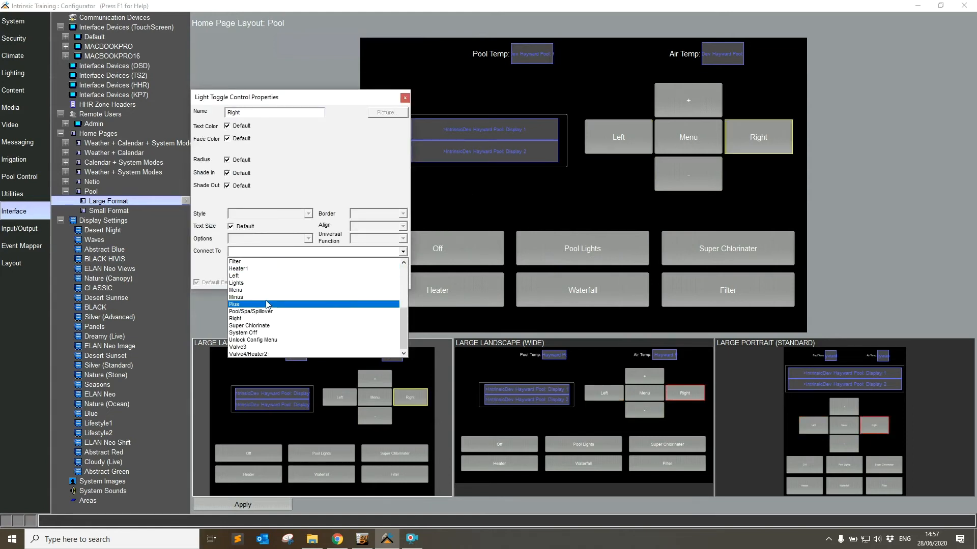
left_click(255, 318)
left_click(405, 98)
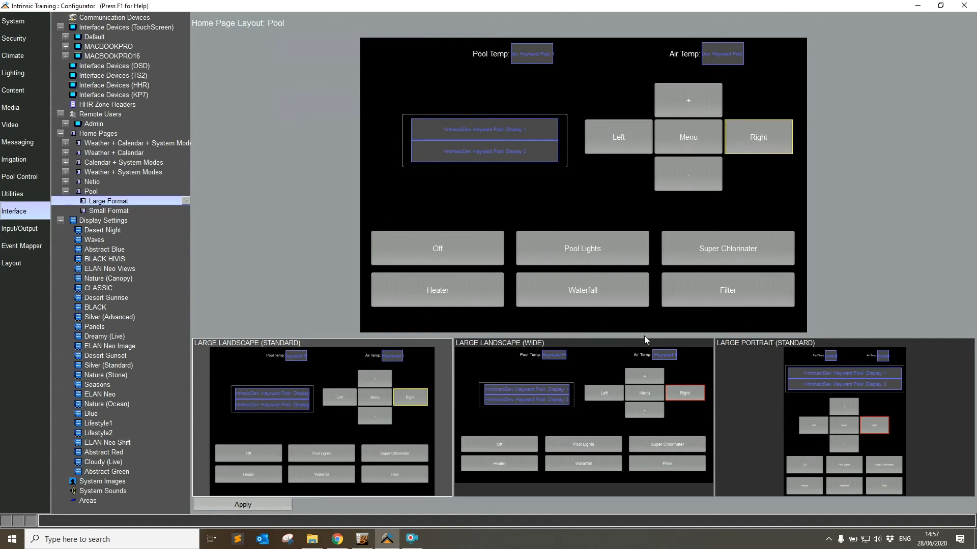
Step: Connect the Off button of the Large Format layout to the System Off device
double_click(469, 256)
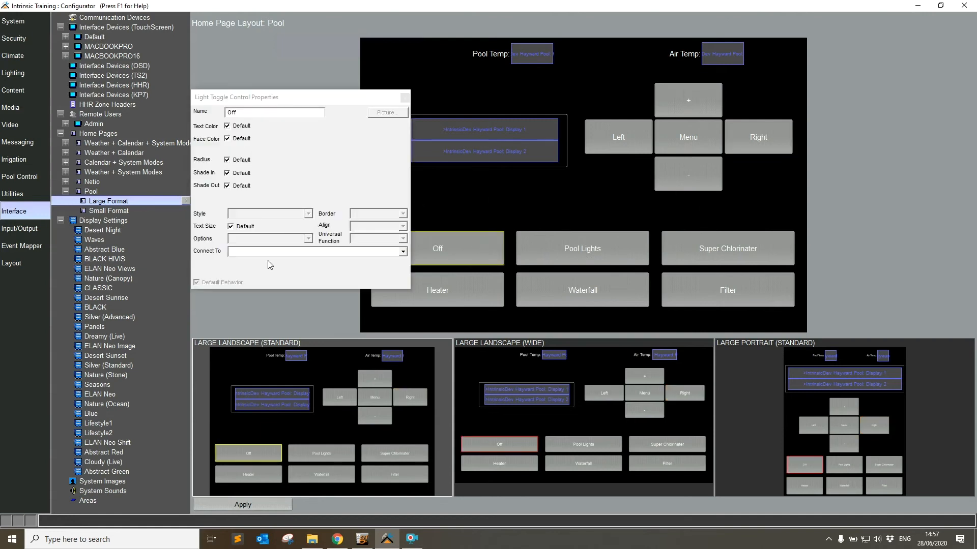
left_click(292, 252)
scroll(320, 316, "down", 5)
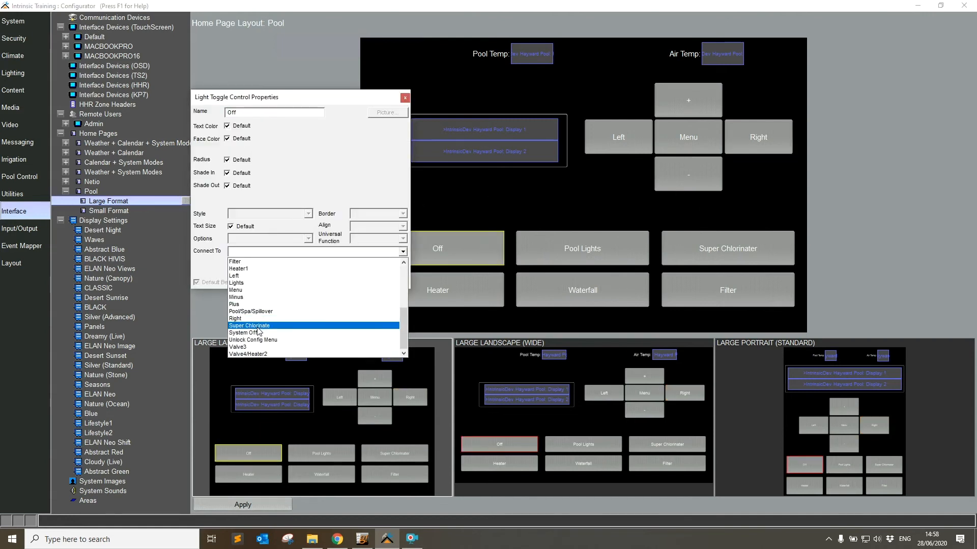
left_click(274, 331)
Step: Connect the Pool Lights button to the Lights device
double_click(582, 252)
left_click(260, 253)
scroll(286, 300, "down", 3)
scroll(286, 300, "down", 3)
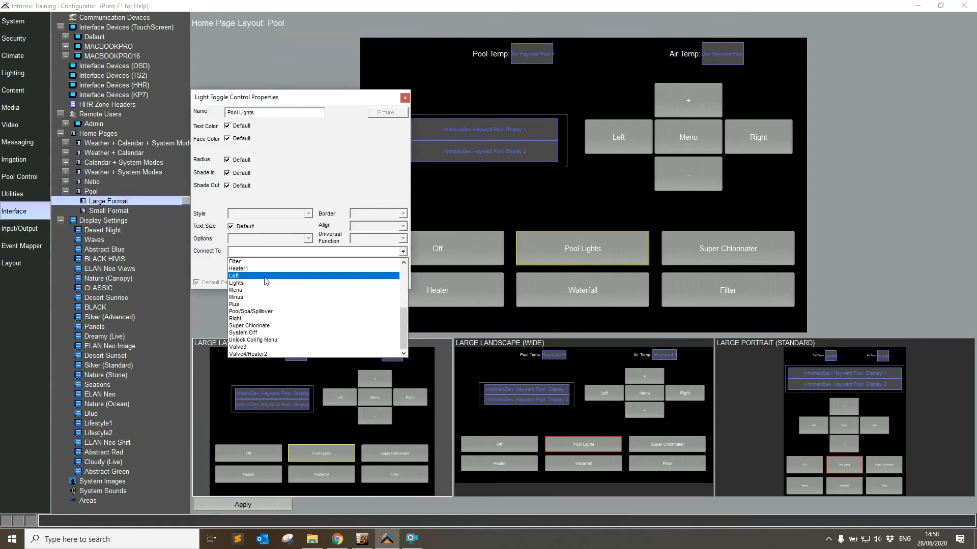
scroll(307, 320, "up", 3)
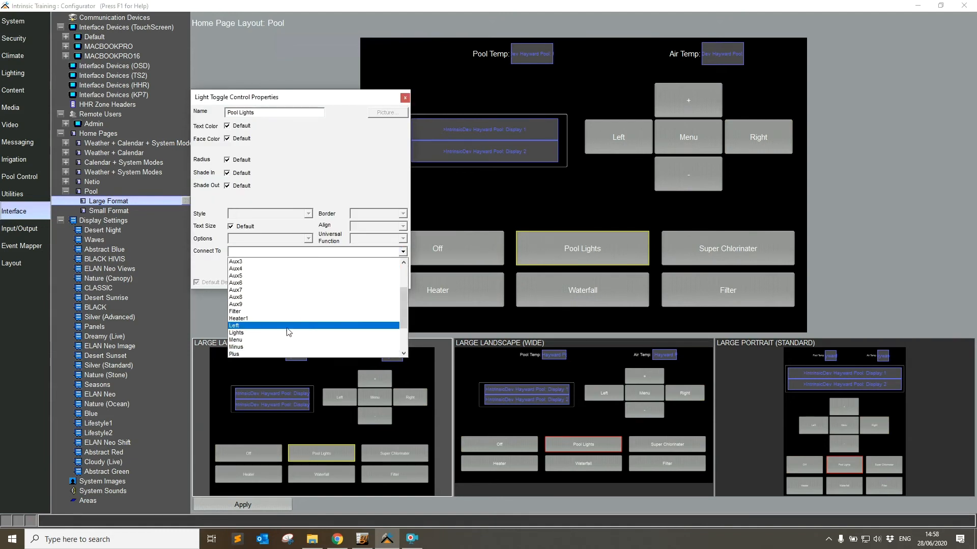
left_click(284, 332)
Step: Connect the Super Chlorinater button to the Super Chlorinate device
double_click(672, 255)
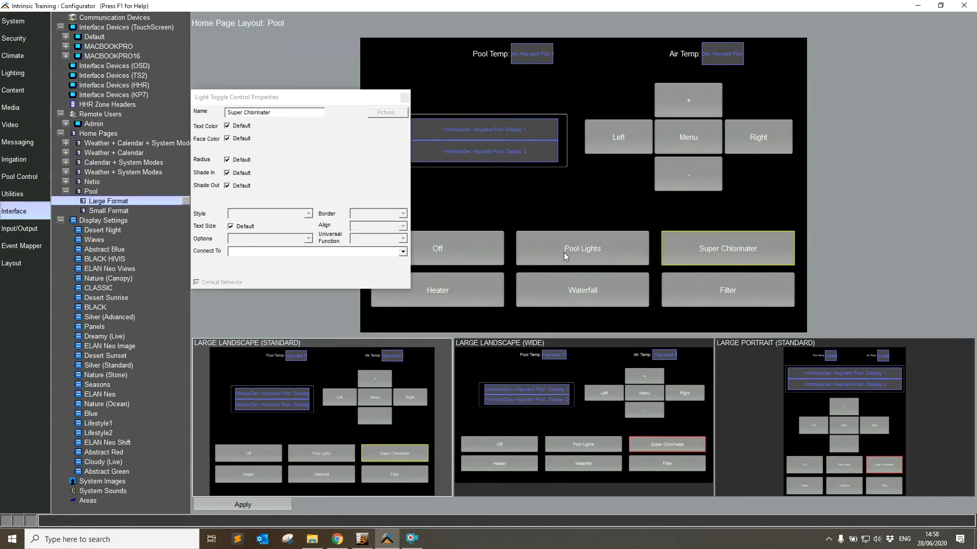
left_click(298, 253)
scroll(298, 305, "down", 5)
left_click(291, 326)
Step: Connect the Heater button of the Large Format layout to the Heater1 device
double_click(447, 289)
left_click(289, 252)
scroll(306, 316, "down", 2)
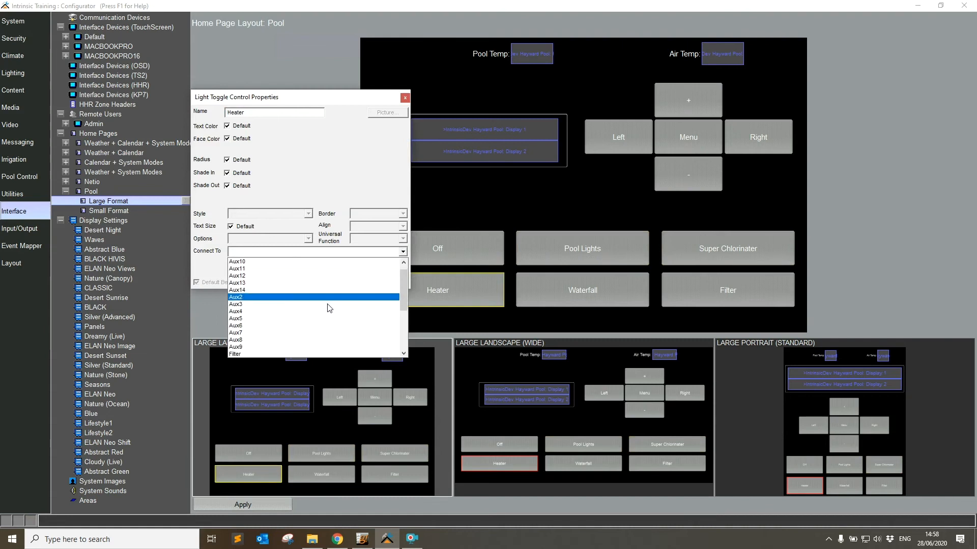
left_click(288, 312)
Step: Connect the Waterfall button to the Aux1 device
double_click(541, 297)
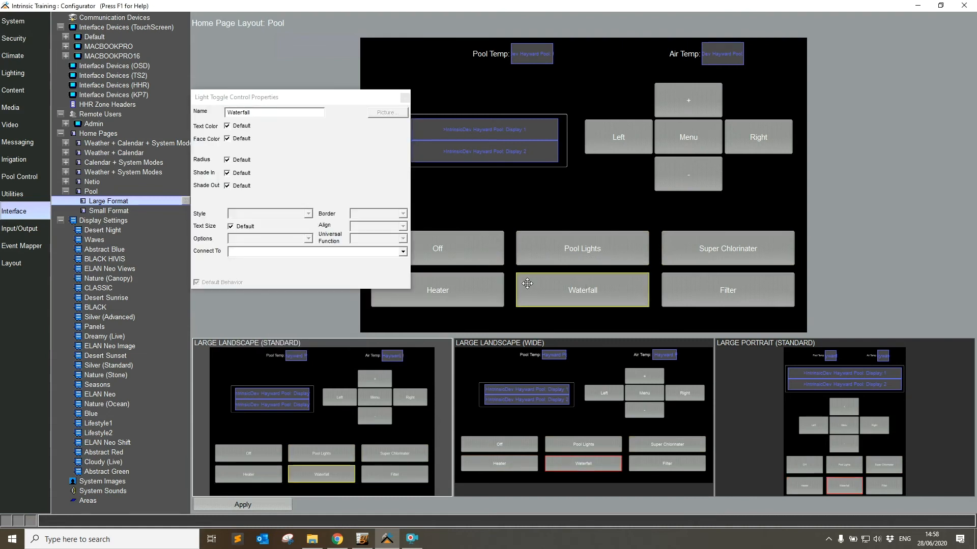
left_click(329, 252)
mouse_move(402, 281)
left_mouse_down()
mouse_move(399, 334)
mouse_move(405, 281)
left_mouse_up()
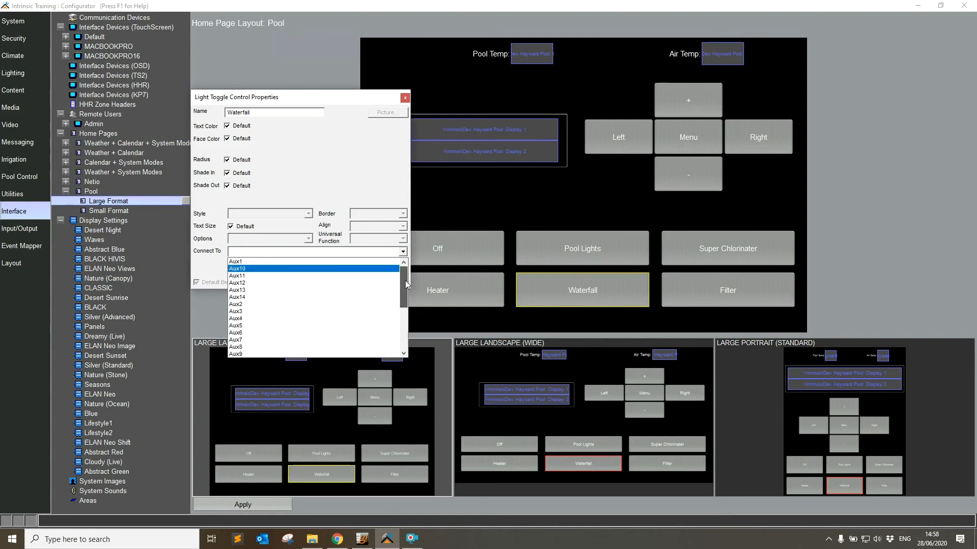
left_click(240, 262)
Step: Connect the Filter button to the Filter device and close its properties
double_click(705, 289)
left_click(404, 253)
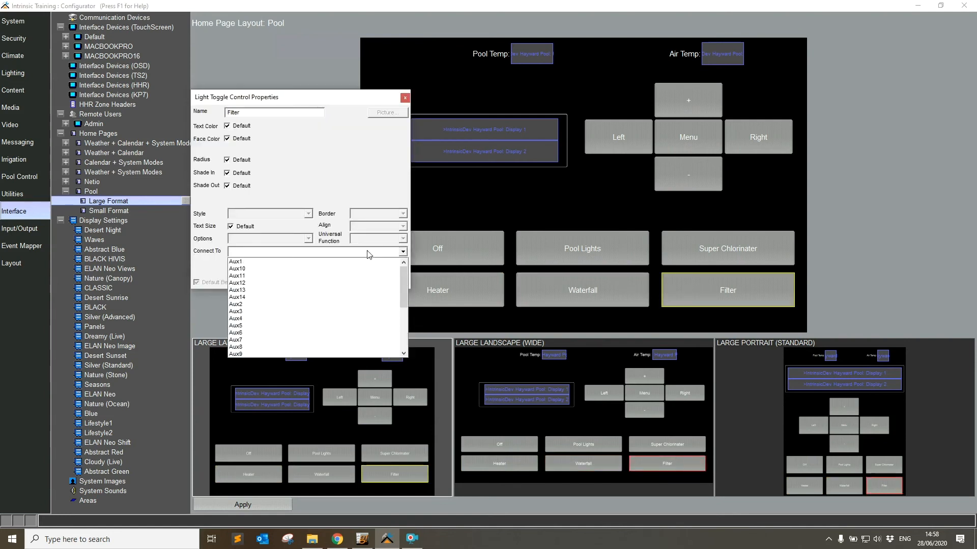
left_click_drag(405, 287, 406, 325)
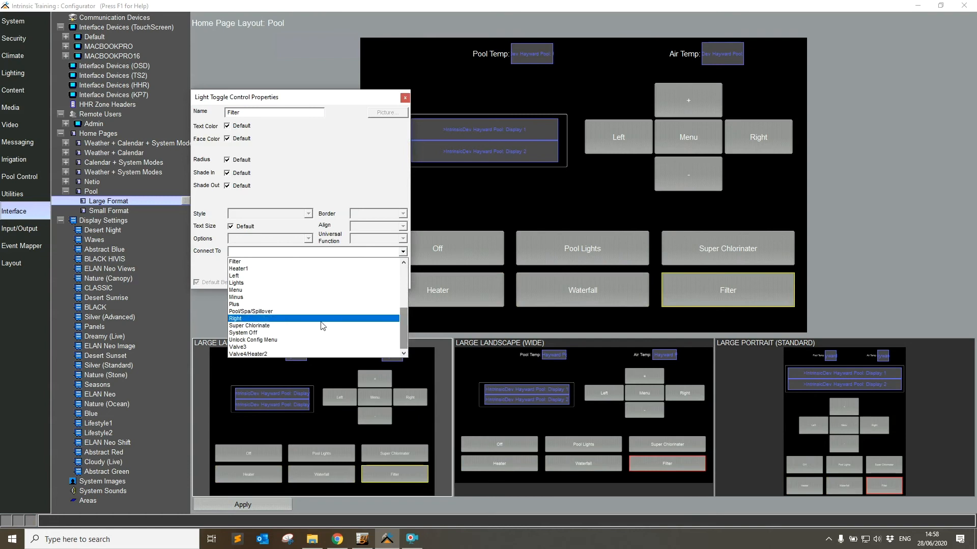
left_click(235, 269)
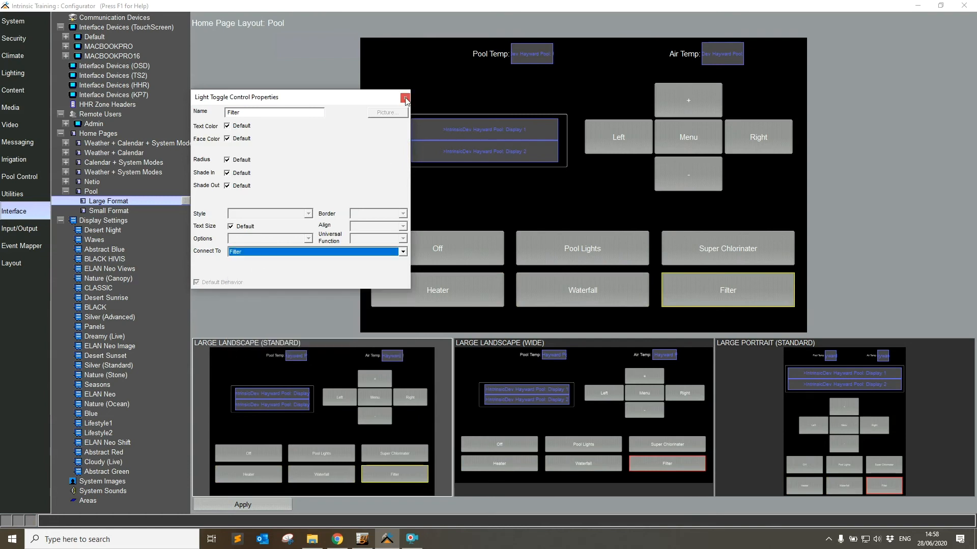
left_click(405, 97)
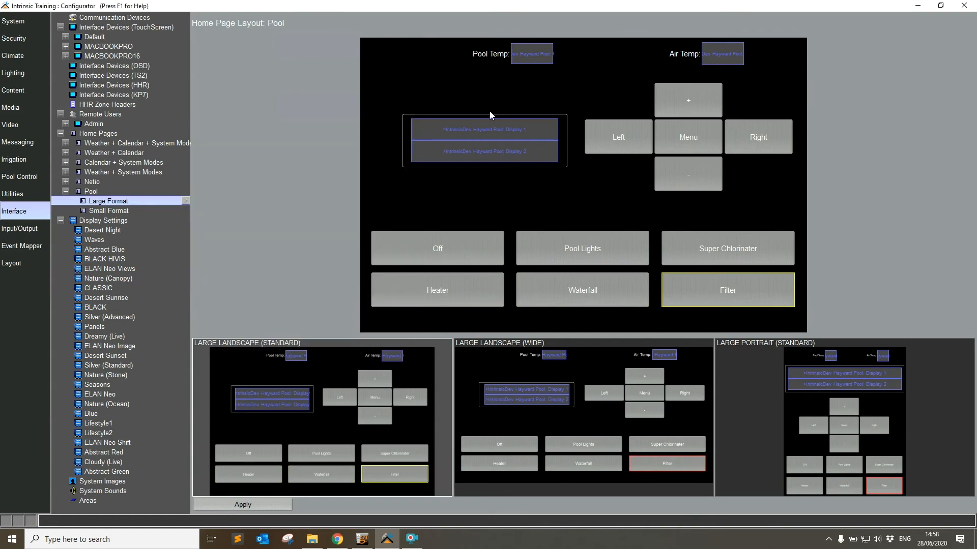
Step: Check the Off button's connection and apply the changes to the Pool page's Large Format layout
double_click(422, 255)
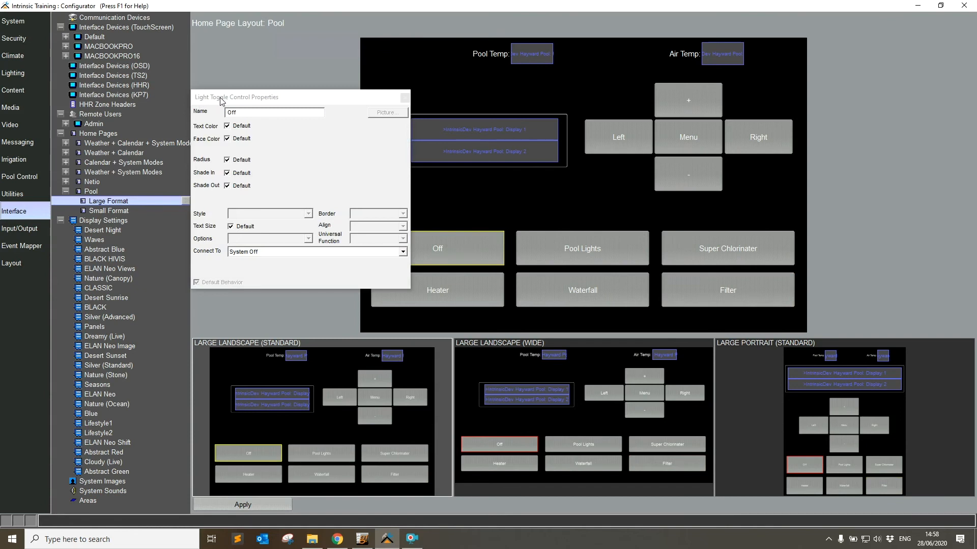
left_click(405, 98)
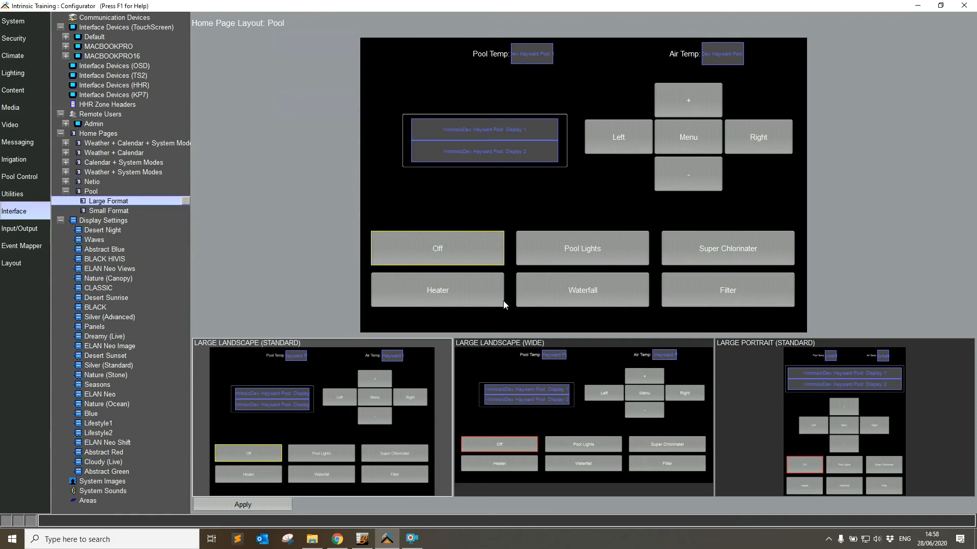
left_click(247, 506)
Step: Copy the Large Format layout into the Pool page's Small Format layout, overwriting the existing interface
left_click(109, 210)
right_click(109, 211)
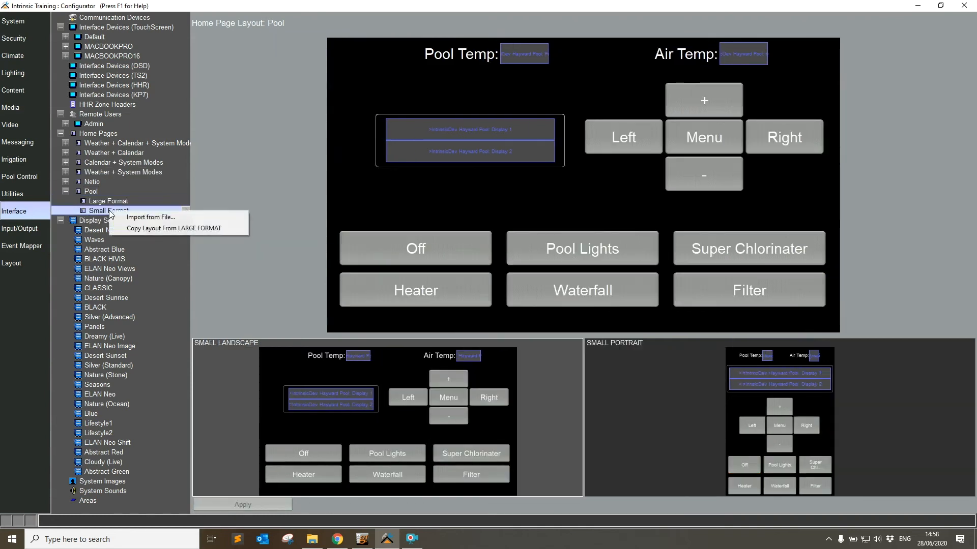
left_click(196, 231)
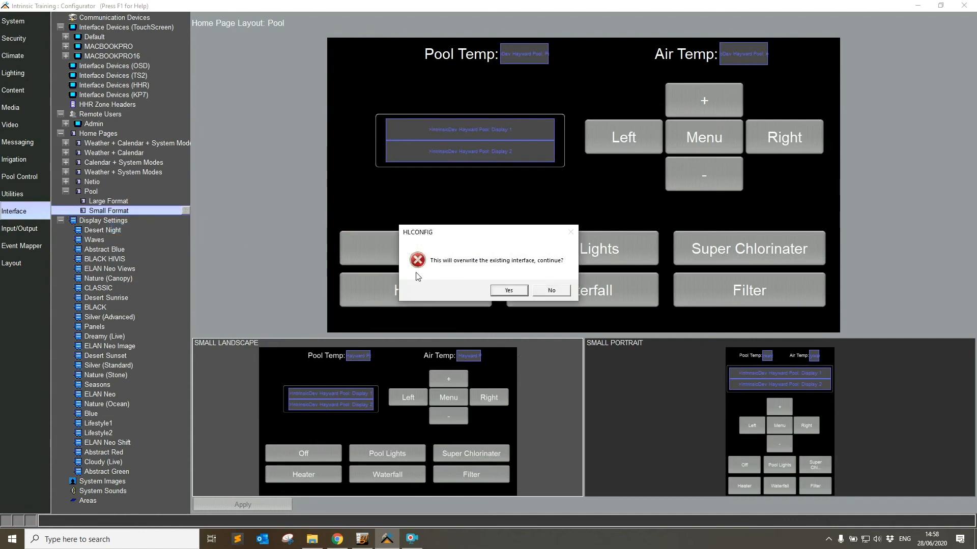
left_click(509, 292)
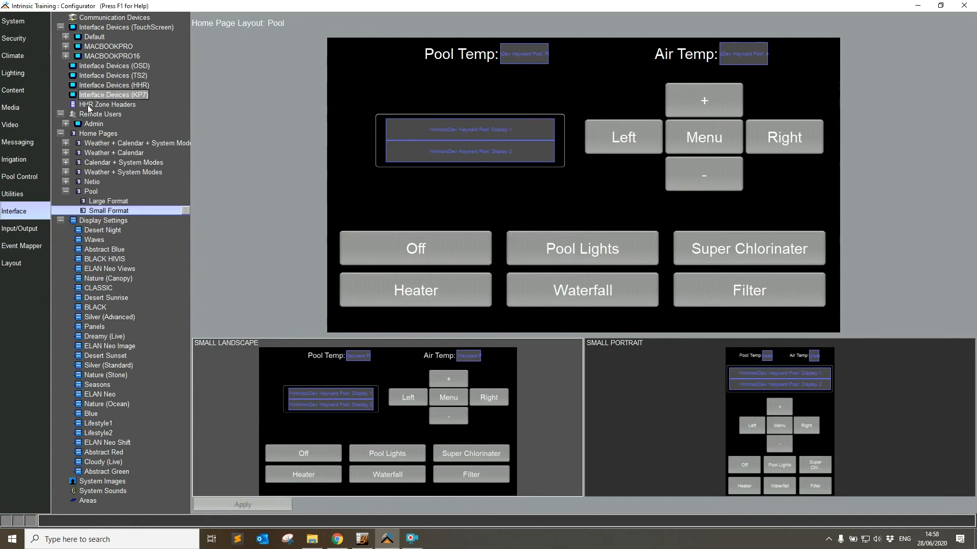
Step: In the system's Main Tabs, set the User 1 tab's type to Pool, rename it Pool, and apply the change
left_click(12, 21)
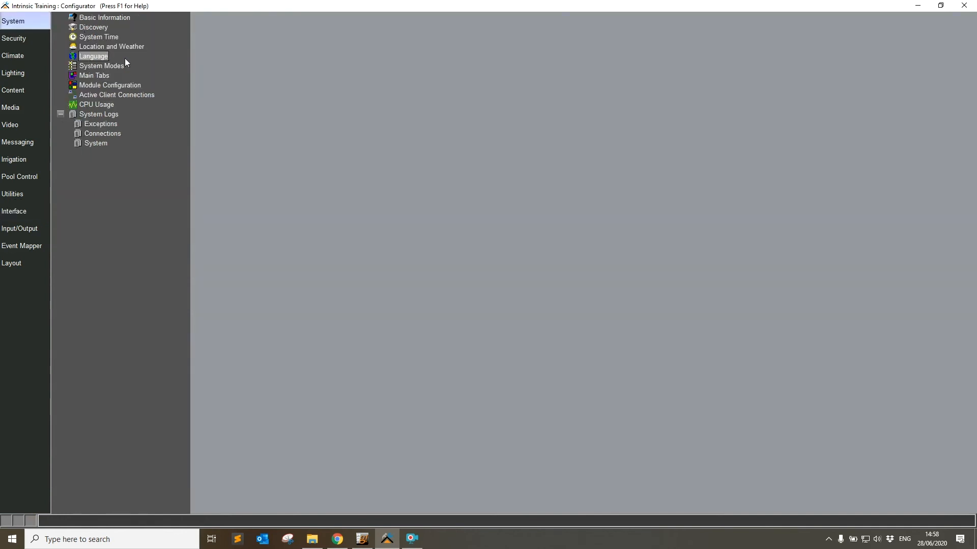
left_click(91, 76)
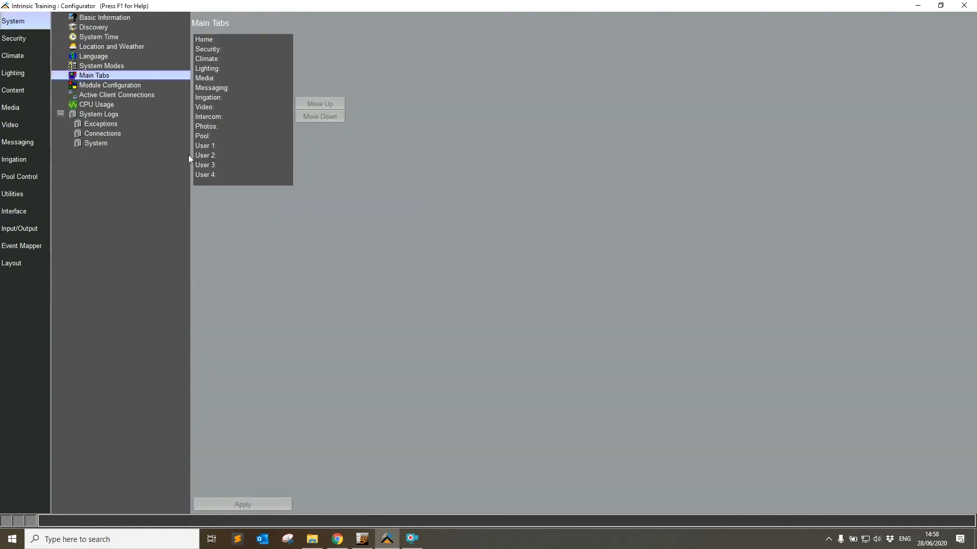
left_click(206, 146)
left_click(210, 136)
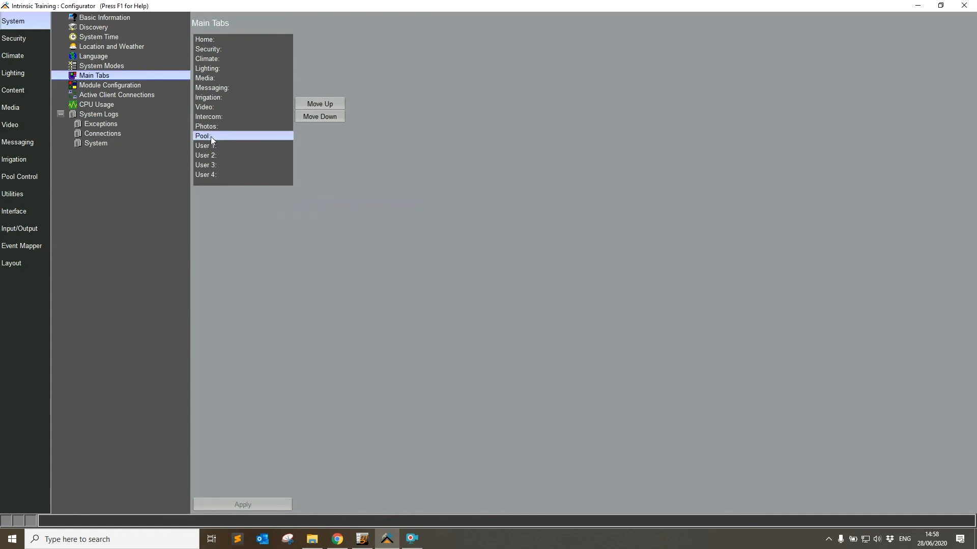
left_click(213, 146)
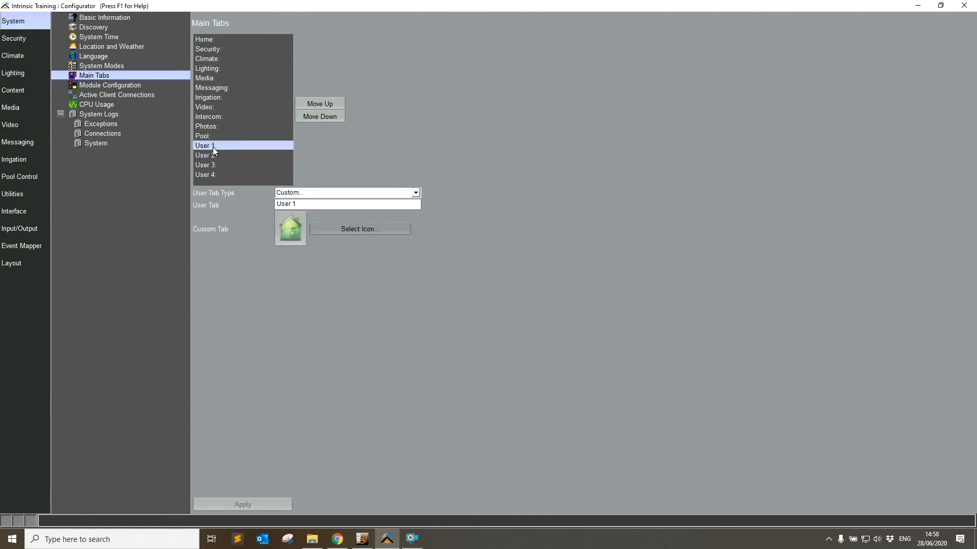
left_click(349, 192)
left_click(285, 211)
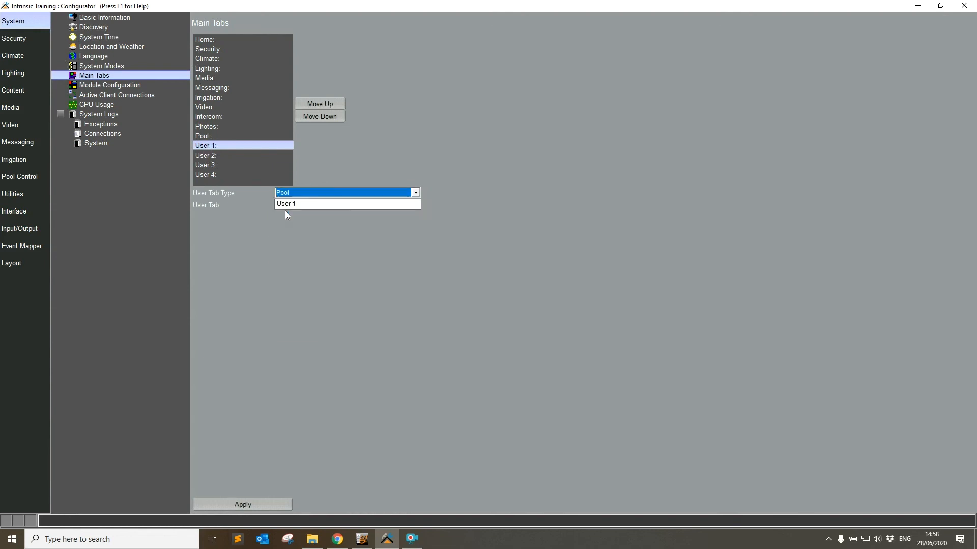
key("Tab")
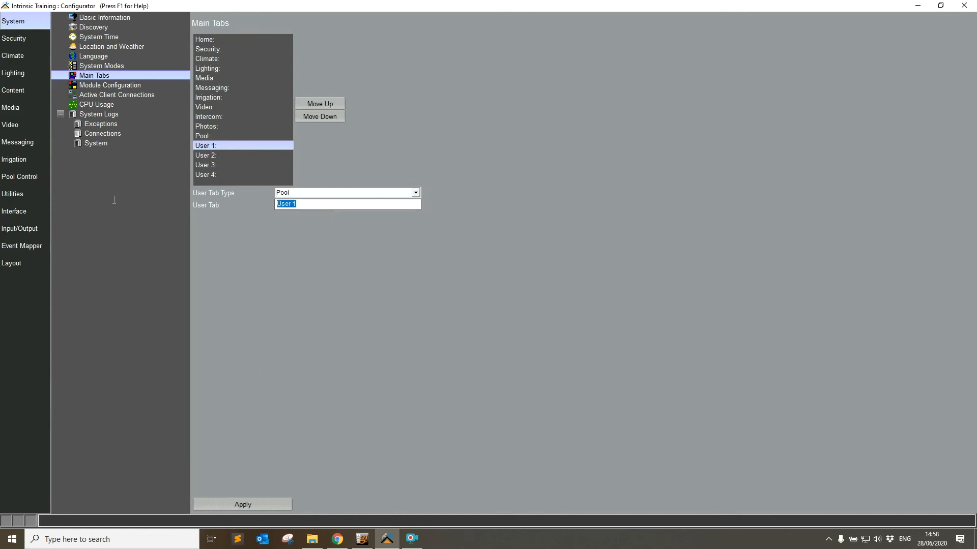
type("Pool")
left_click(233, 500)
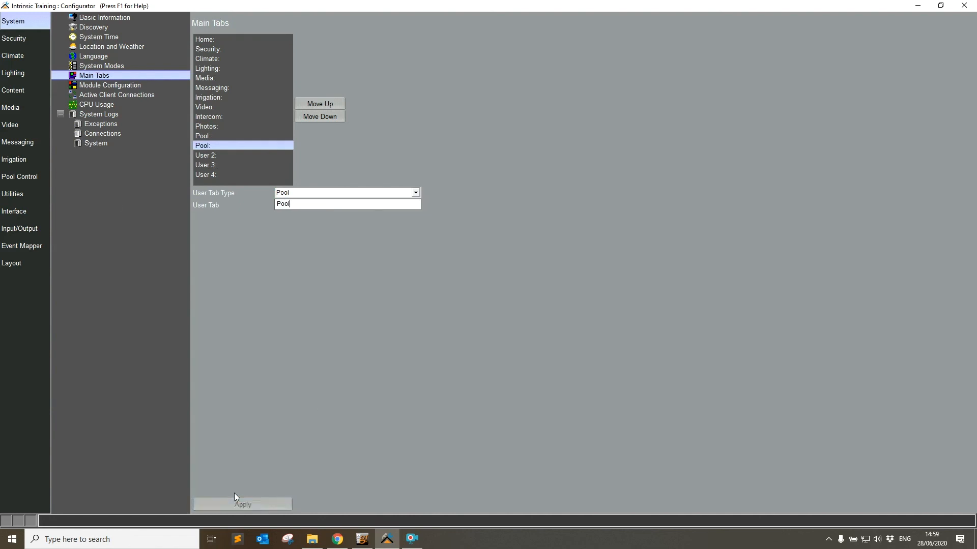
Step: Add the Pool home page to the Default touchscreen's Pool page layout and apply it
left_click(19, 211)
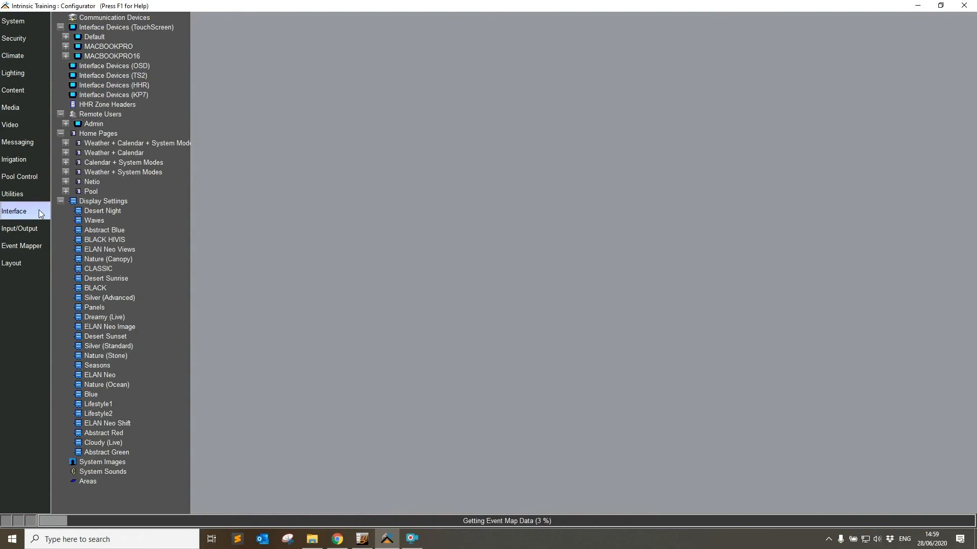
left_click(66, 56)
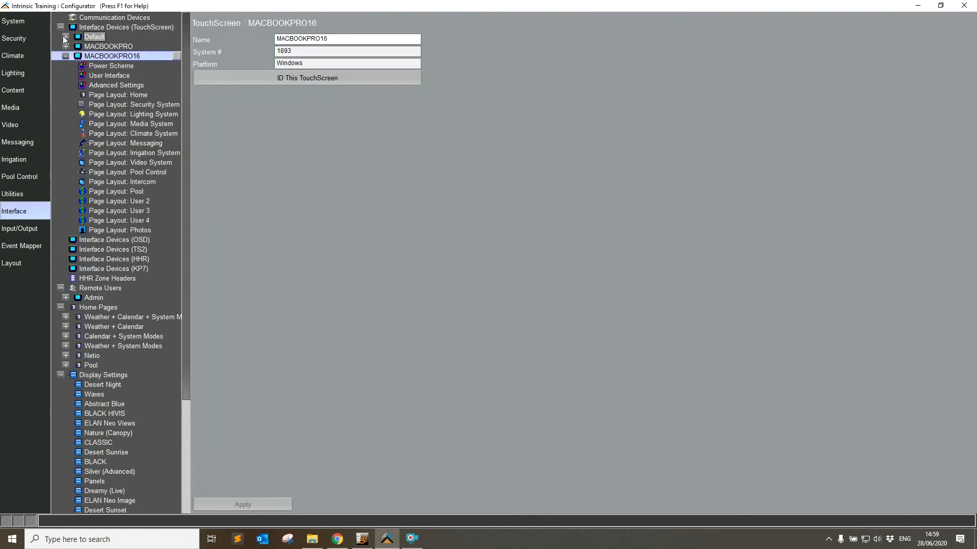
left_click(65, 37)
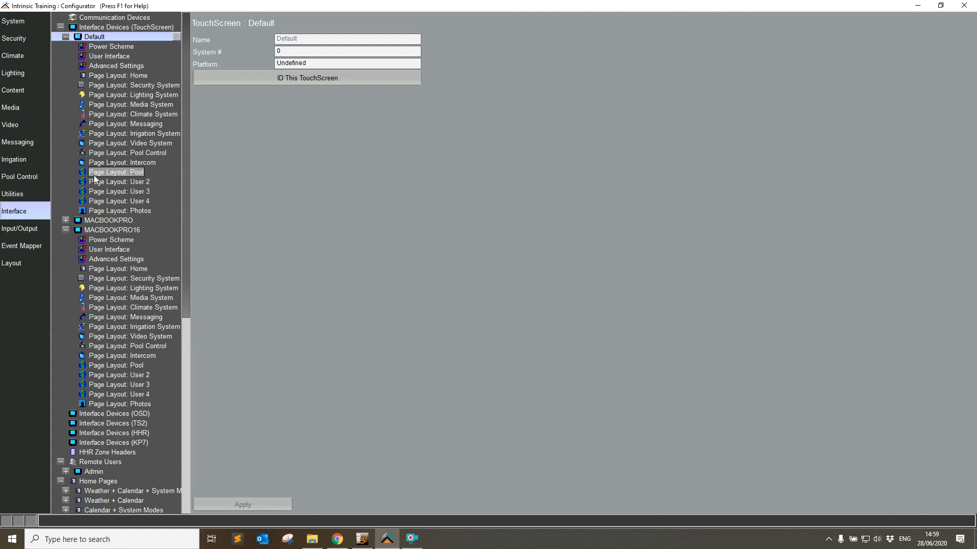
left_click(94, 175)
left_click(204, 151)
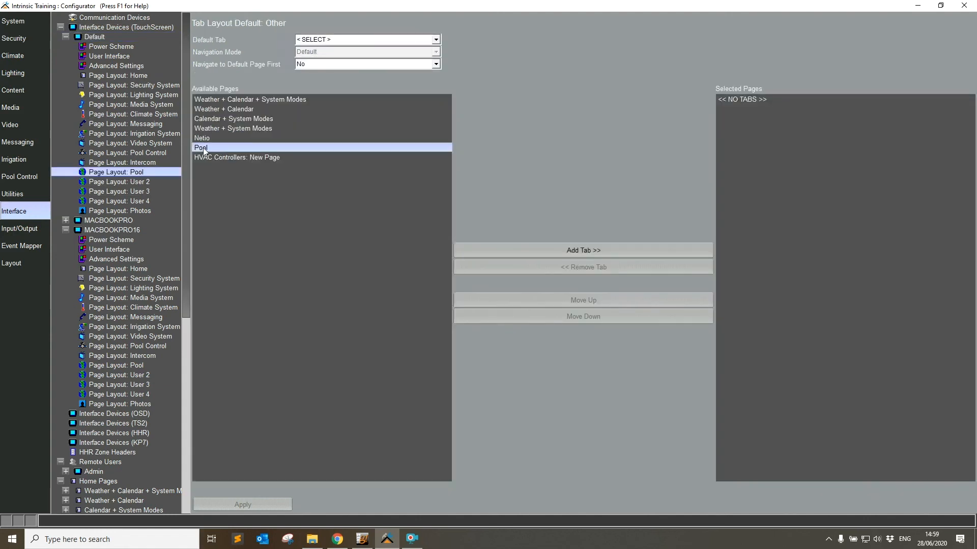
left_click(606, 251)
left_click(282, 503)
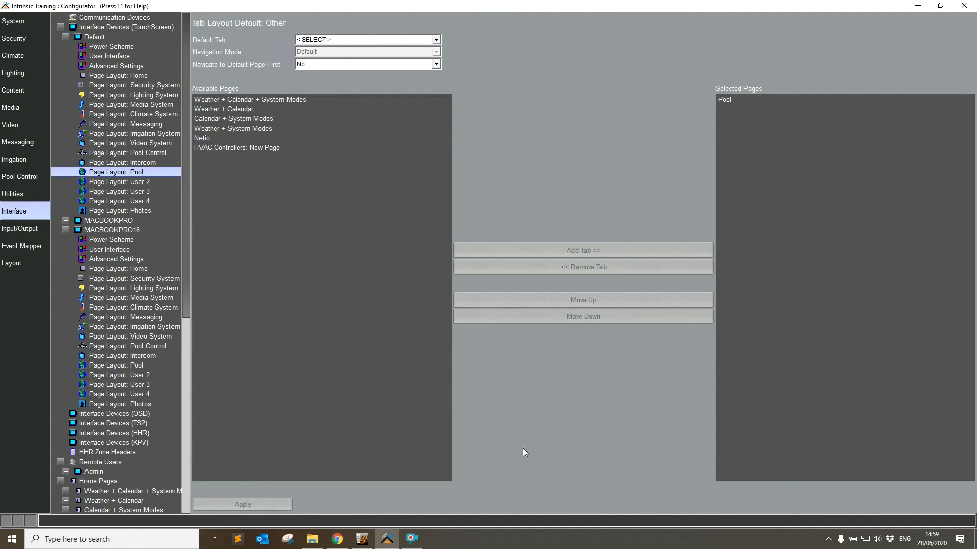